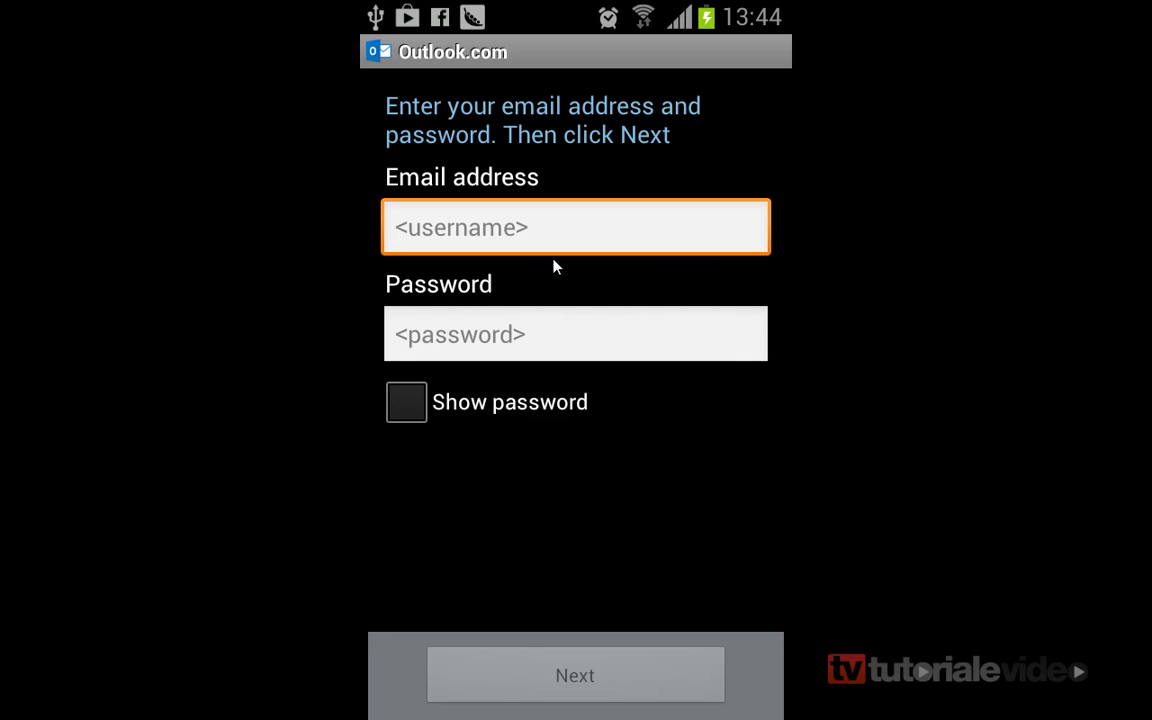
- Switch away from the phone screen and cycle through the open windows
key("alt+Tab")
key("alt+Tab")
key("alt+Tab")
key("alt+Tab")
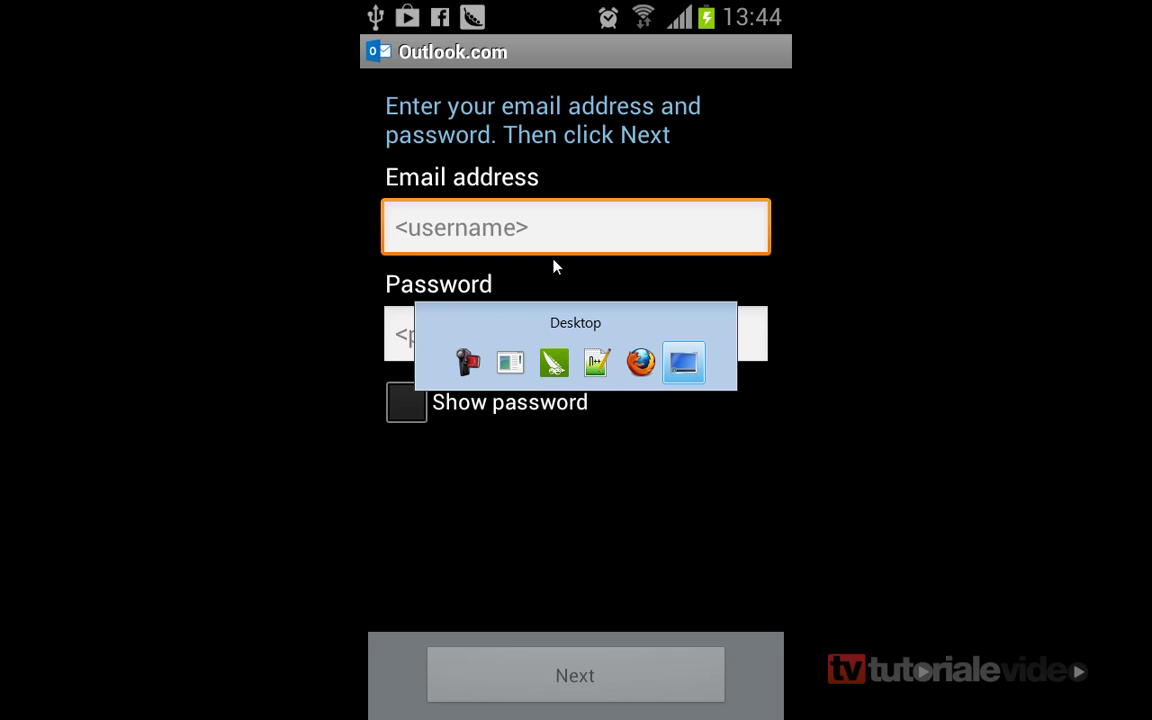
key("alt+Tab")
- Bring Chrome to the front, load outlook.com and start creating a new Microsoft account
key("Escape")
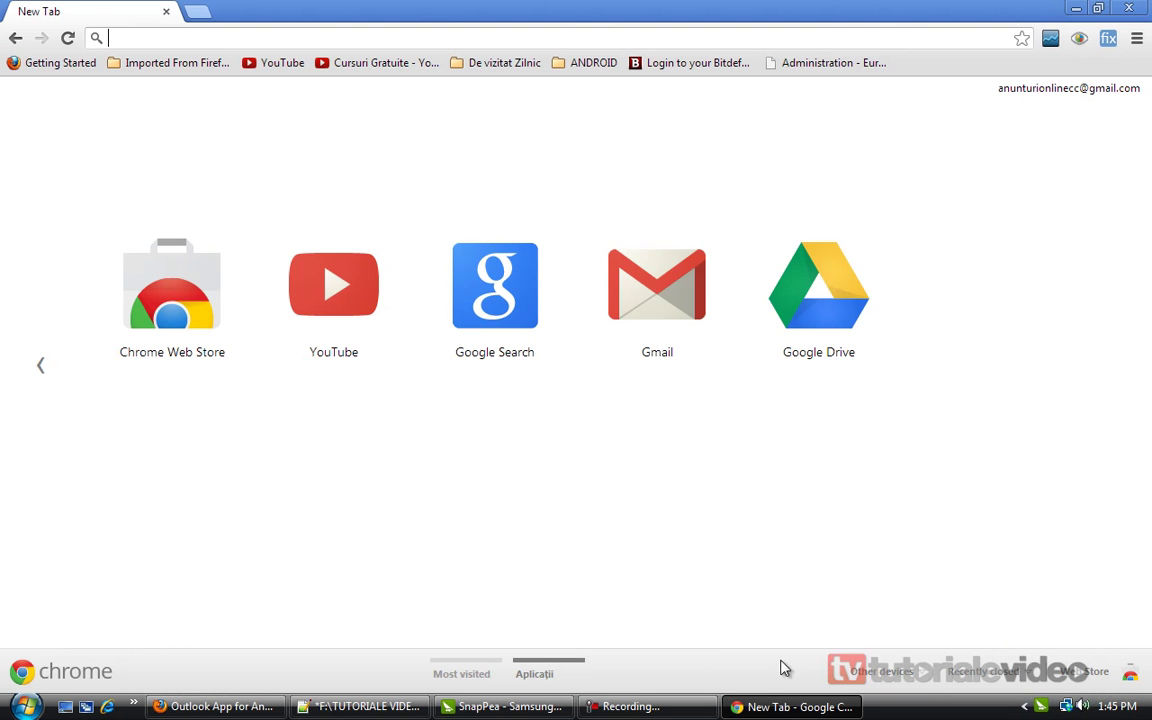
left_click(505, 706)
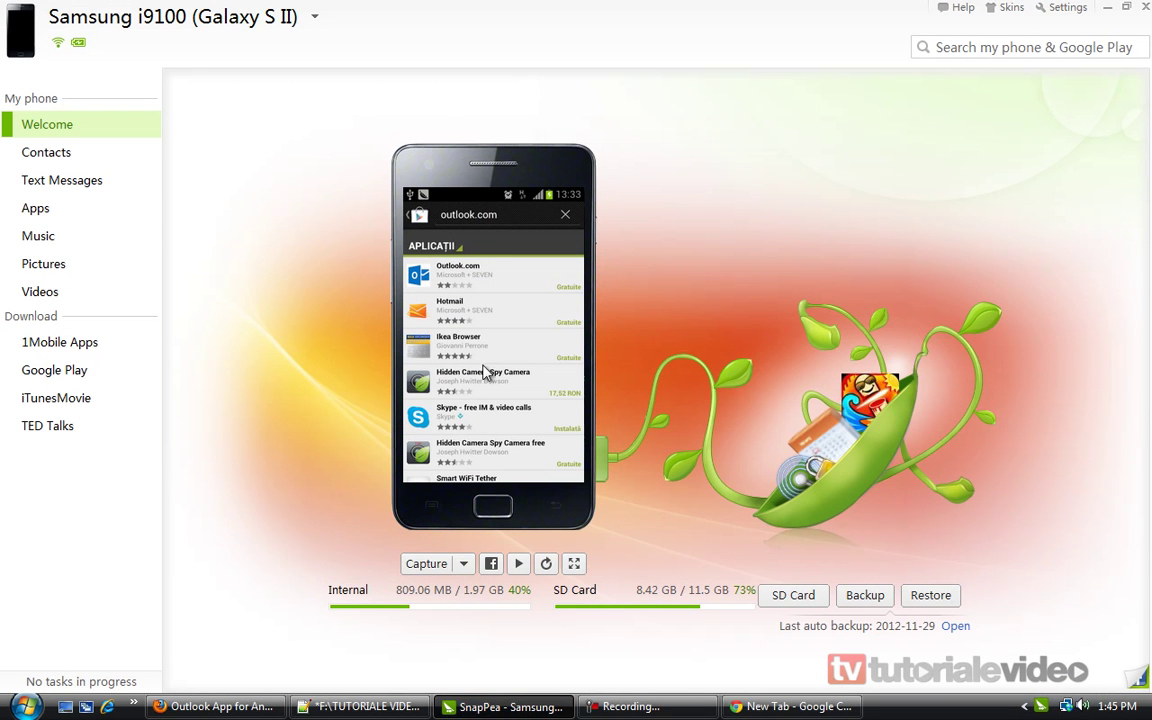
left_click(770, 706)
type("out")
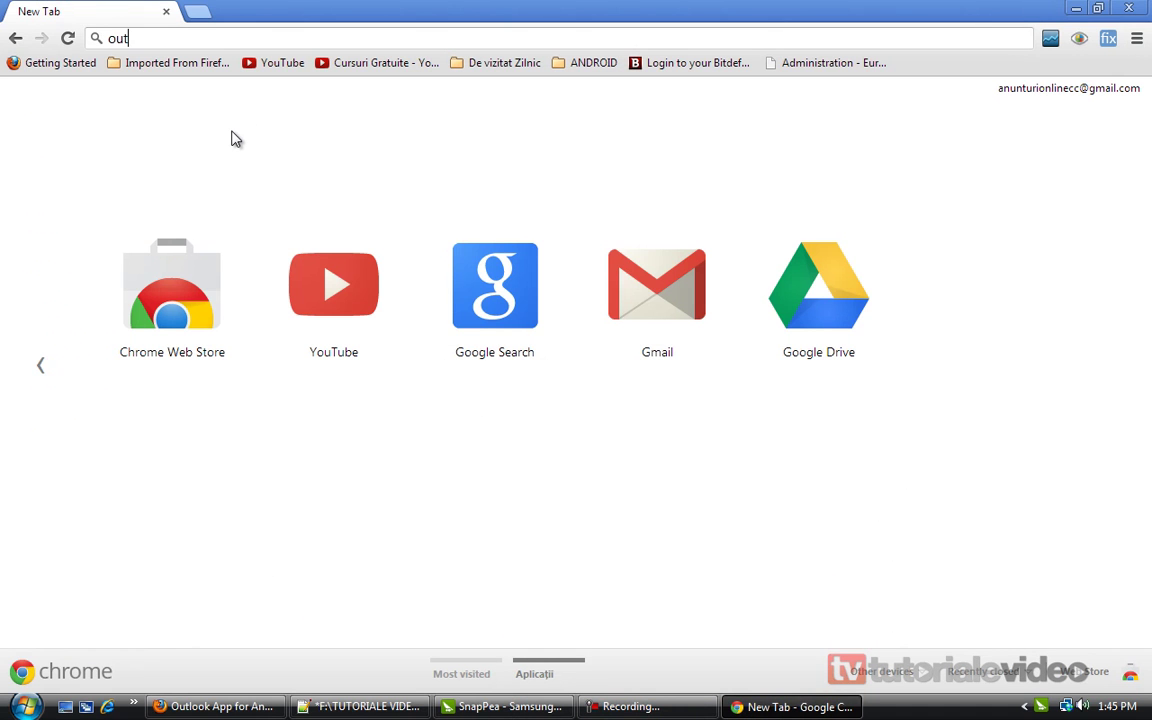
type("look.com")
key("Return")
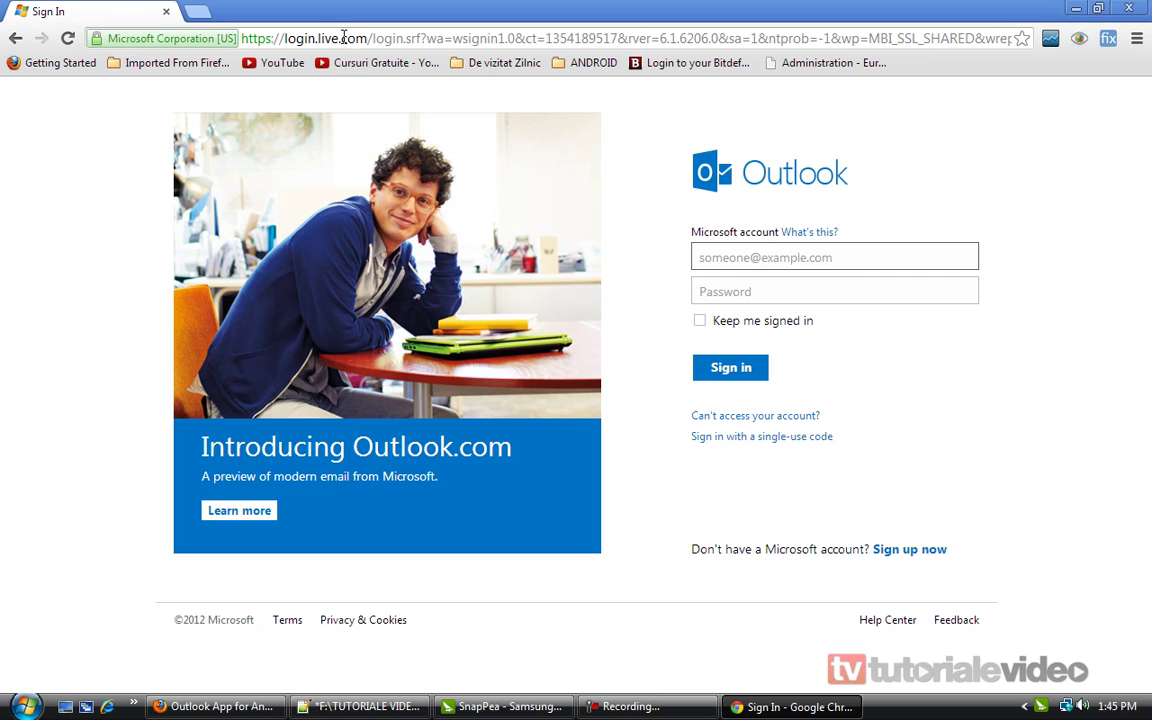
left_click(911, 549)
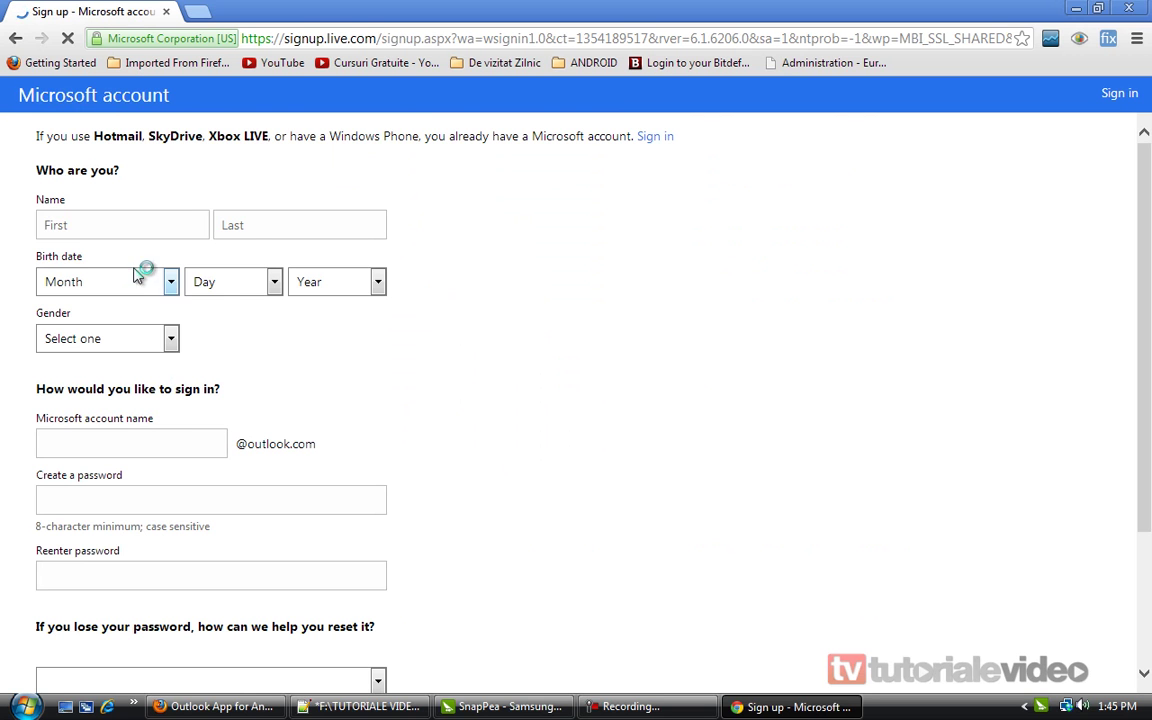
- Enter the account holder's first and last name
left_click(147, 229)
type("Tuto")
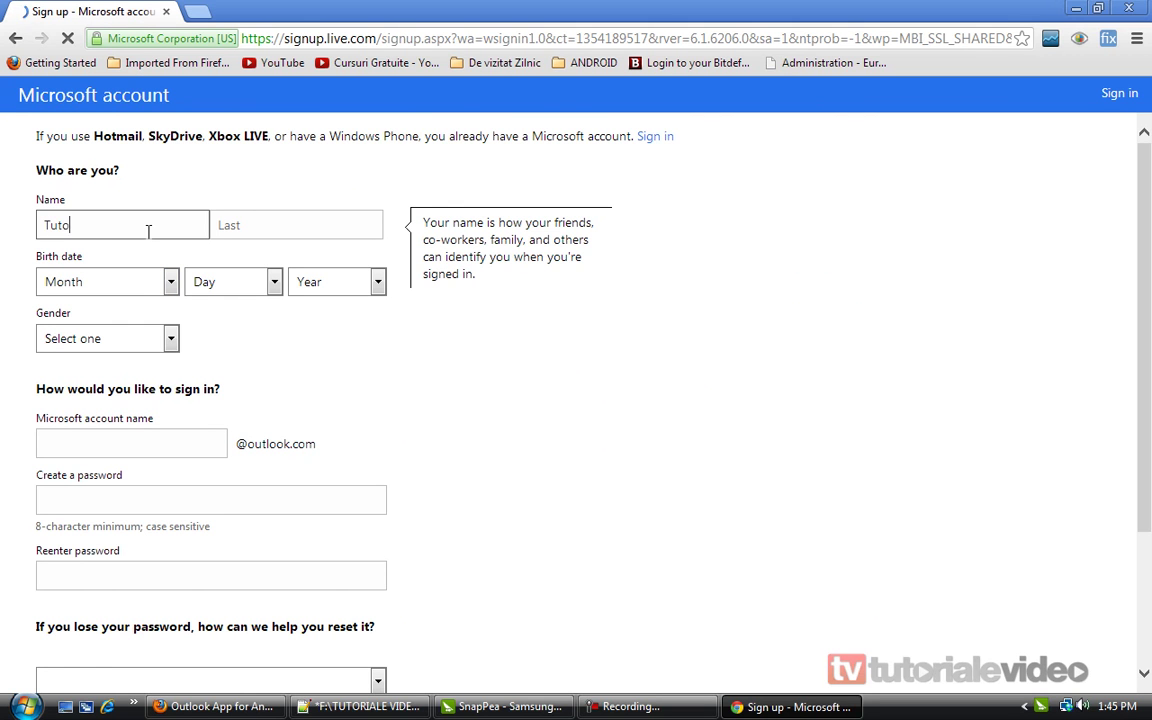
type("riale")
key("Tab")
type("Video")
- Set the birth date to September 10, 1984, then move on to gender
key("Tab")
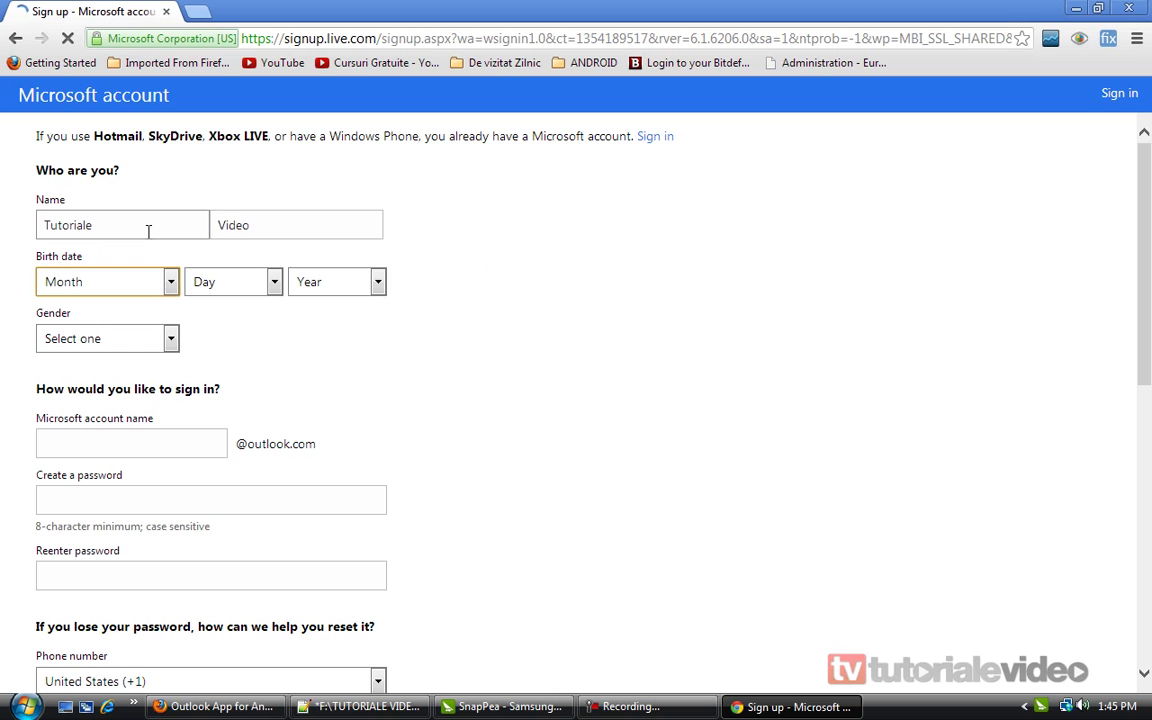
type("s")
key("Tab")
type("10")
key("Tab")
type("1999")
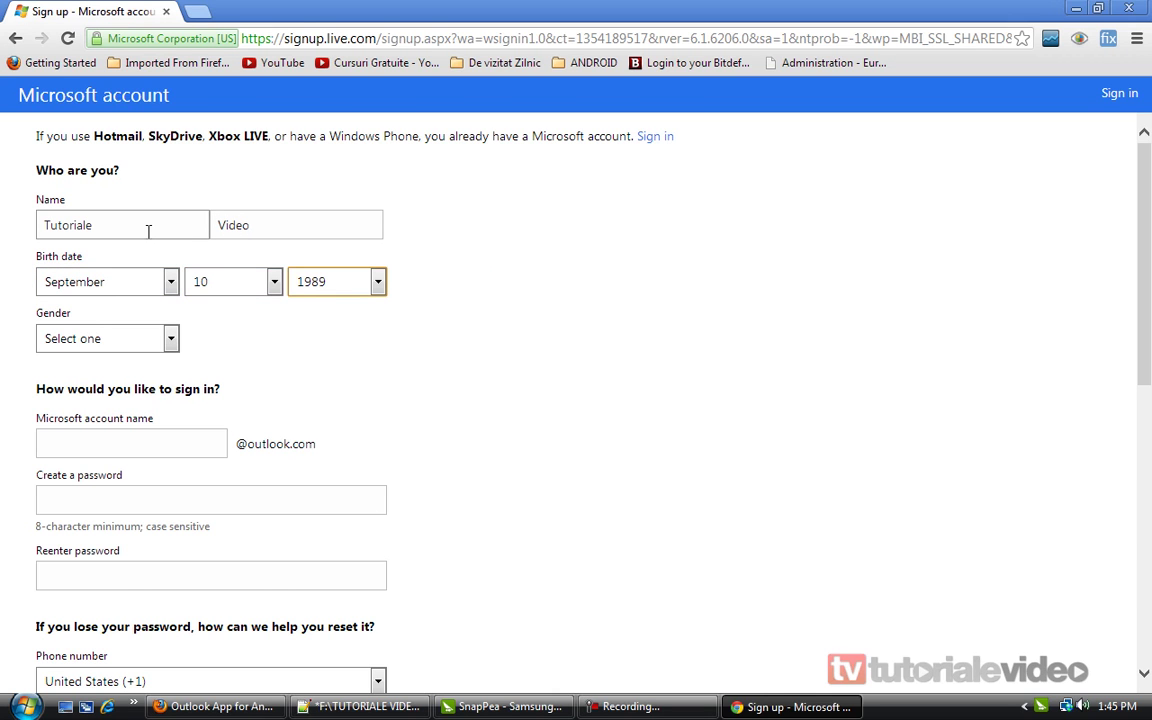
key("Tab")
- Set the gender to Male and enter the new outlook.com account name
left_click(90, 340)
left_click(87, 382)
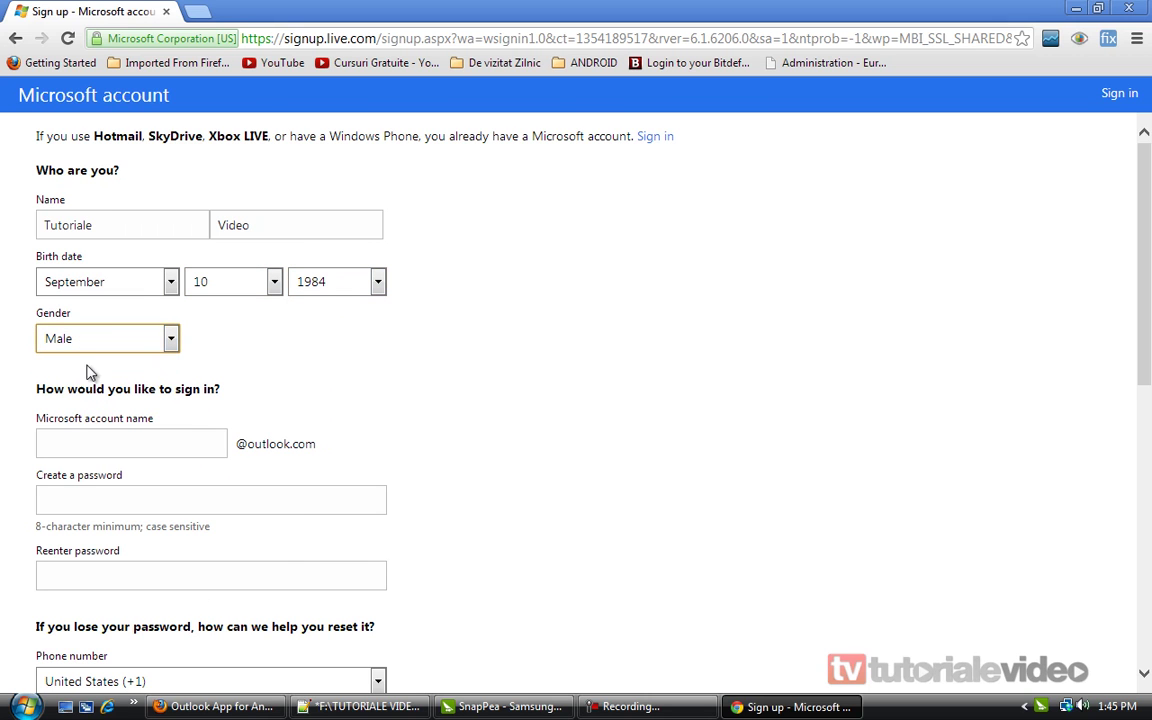
left_click(96, 446)
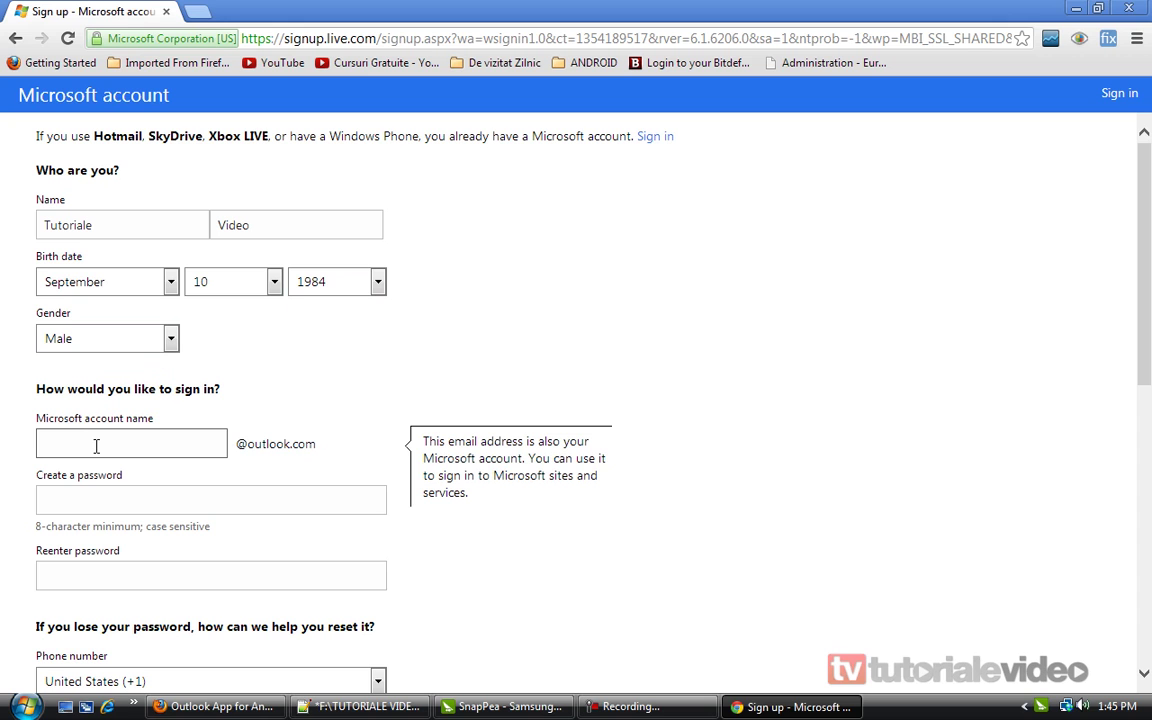
- Type the account password and its confirmation, correcting mistyped characters
key("Tab")
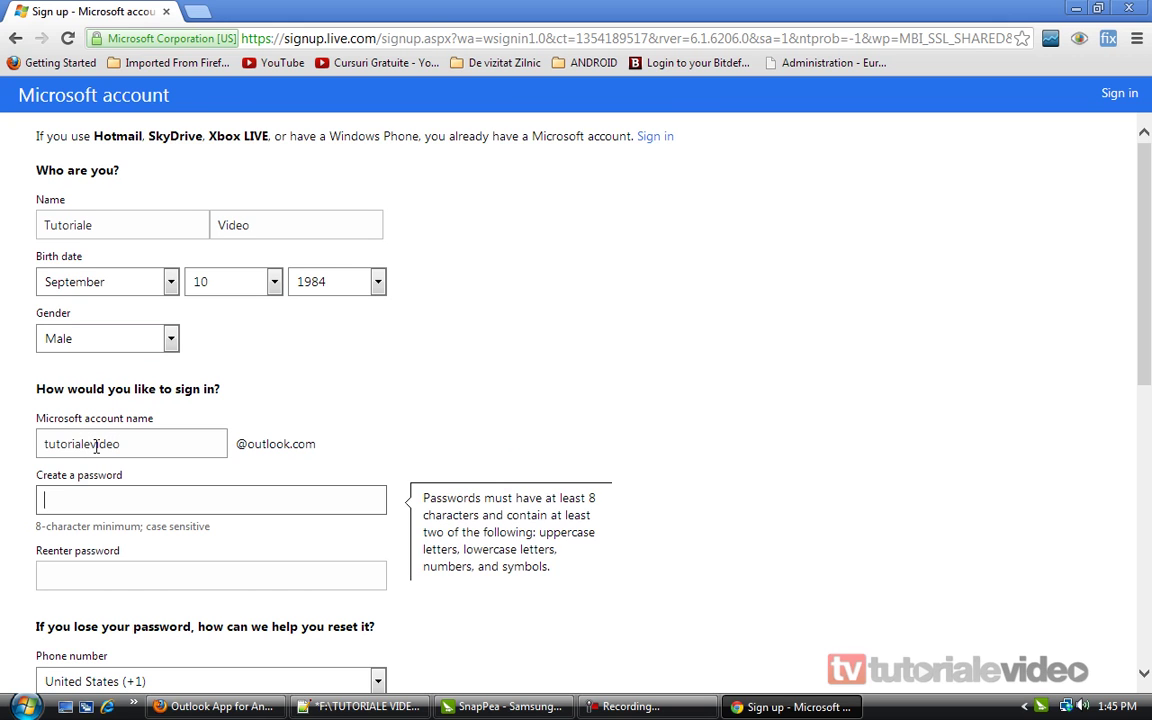
type("••••••••••")
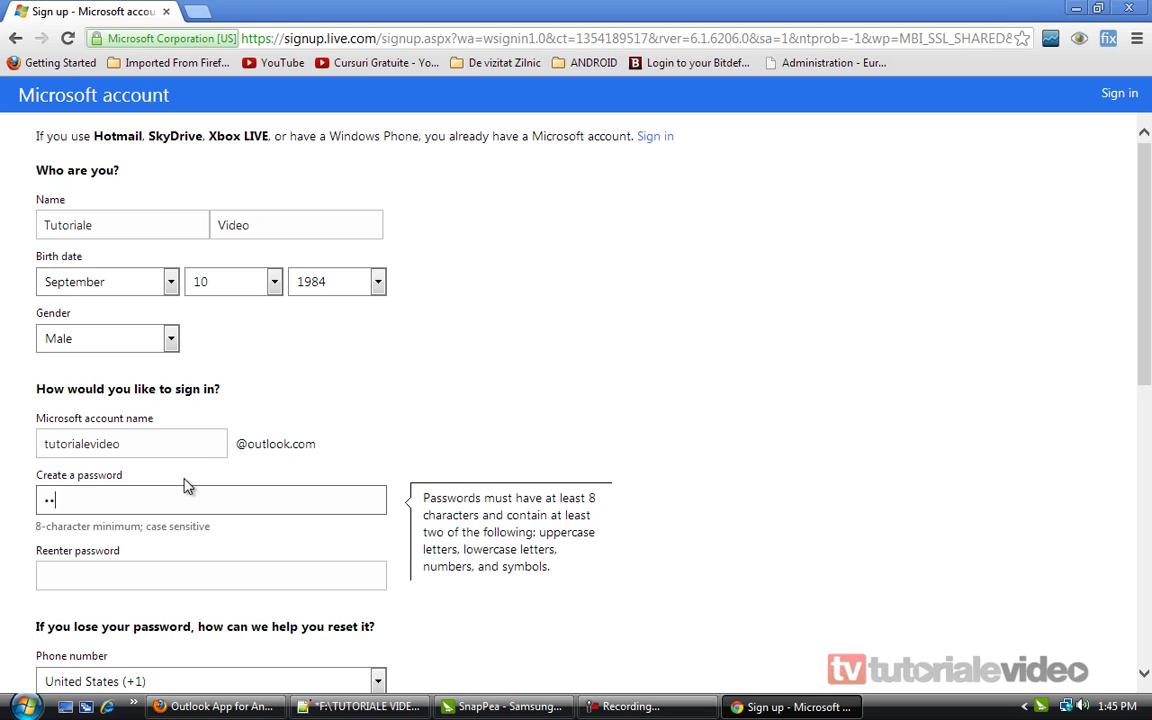
type("•")
key("Tab")
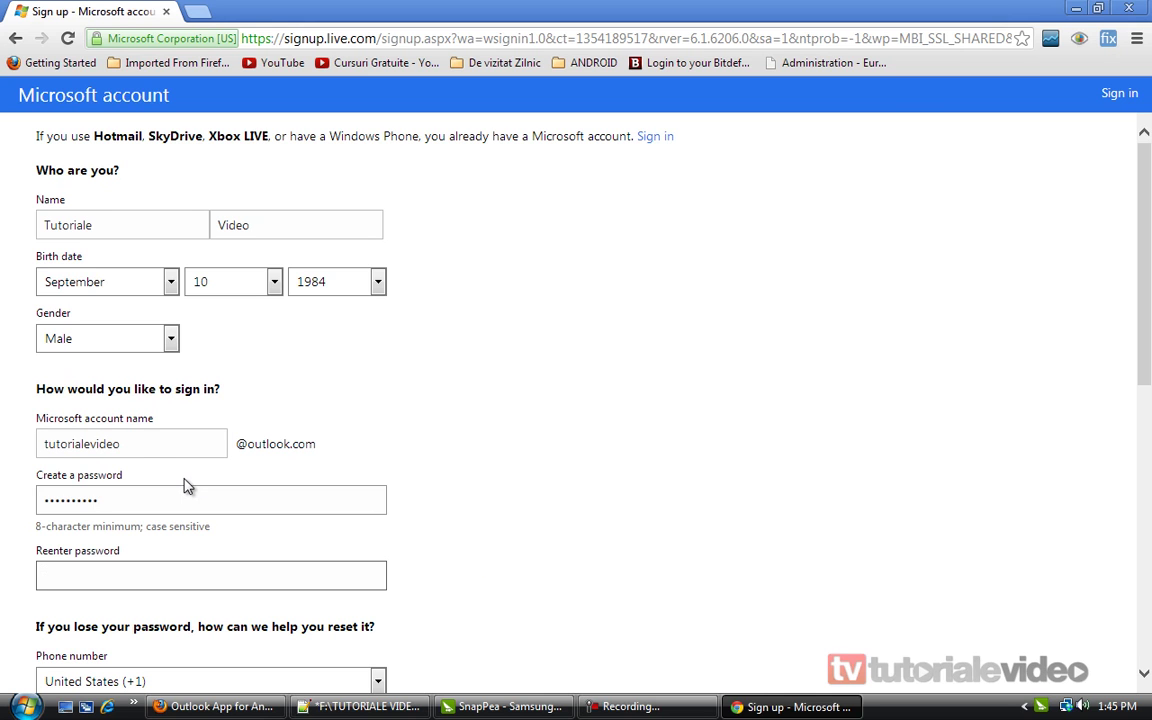
left_click(134, 500)
key("ctrl+a")
type("•••")
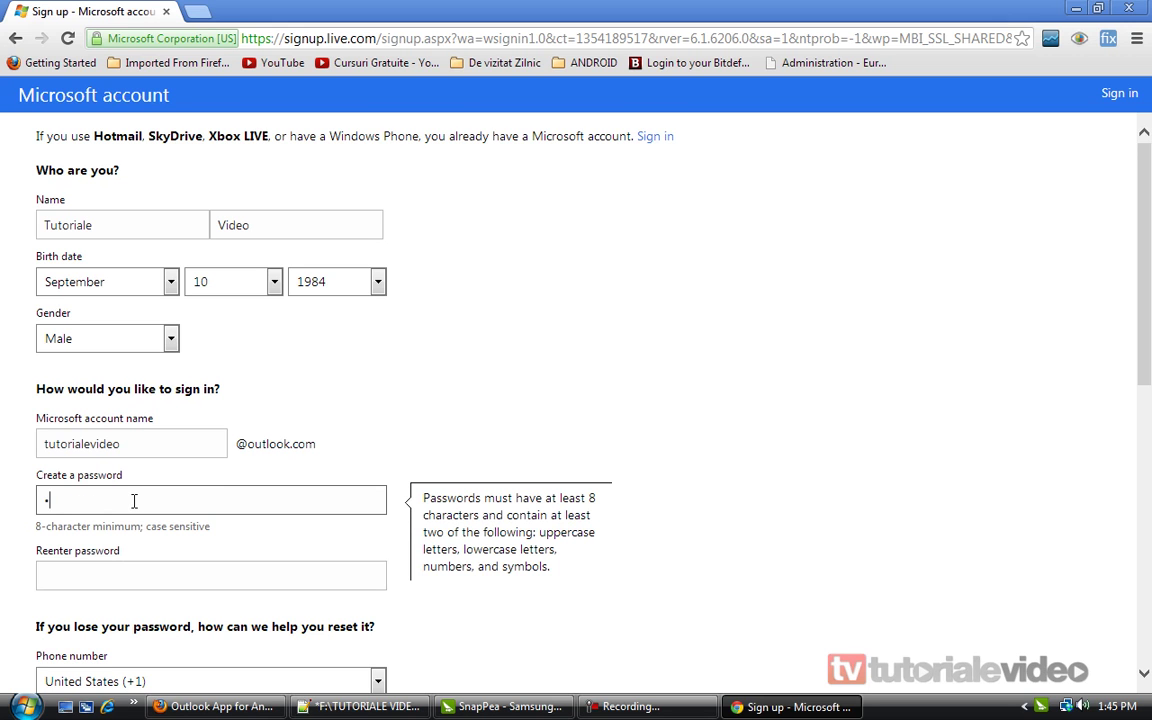
key("BackSpace")
key("BackSpace")
key("BackSpace")
type("••••••••••••")
key("Tab")
type("•••••••••")
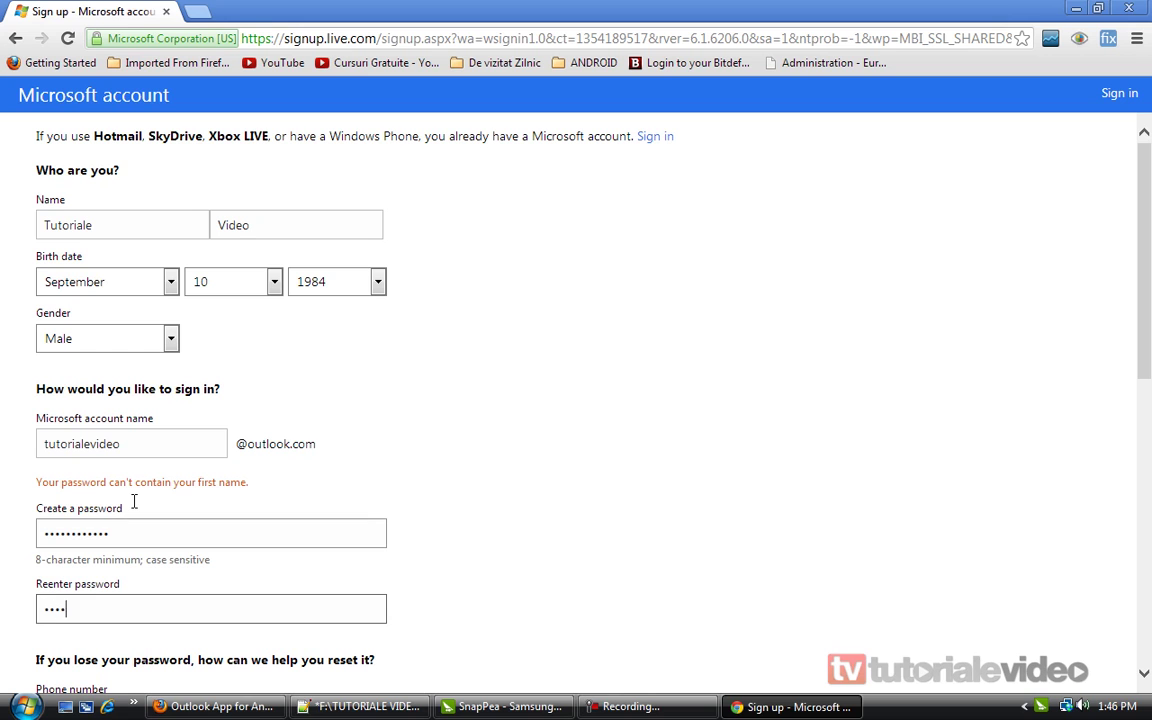
type("•••")
key("BackSpace")
key("BackSpace")
key("BackSpace")
key("BackSpace")
key("BackSpace")
key("BackSpace")
key("BackSpace")
key("BackSpace")
key("BackSpace")
key("BackSpace")
key("BackSpace")
type("••")
- Retype both password fields so they match
double_click(147, 529)
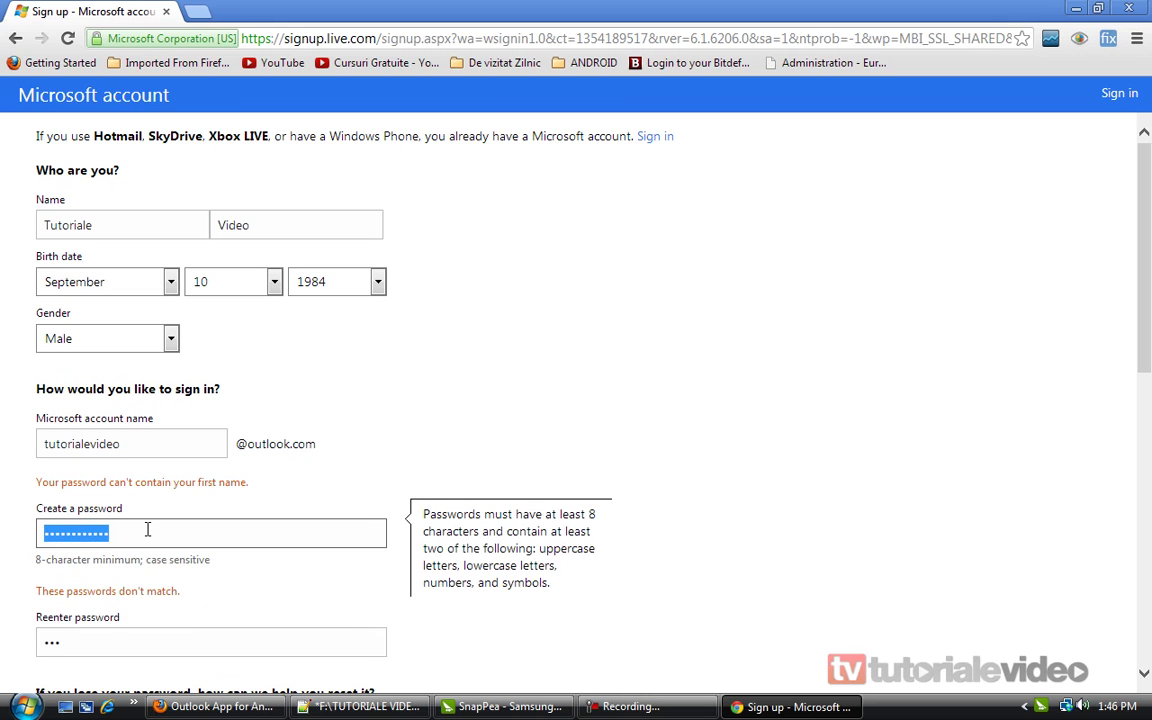
key("BackSpace")
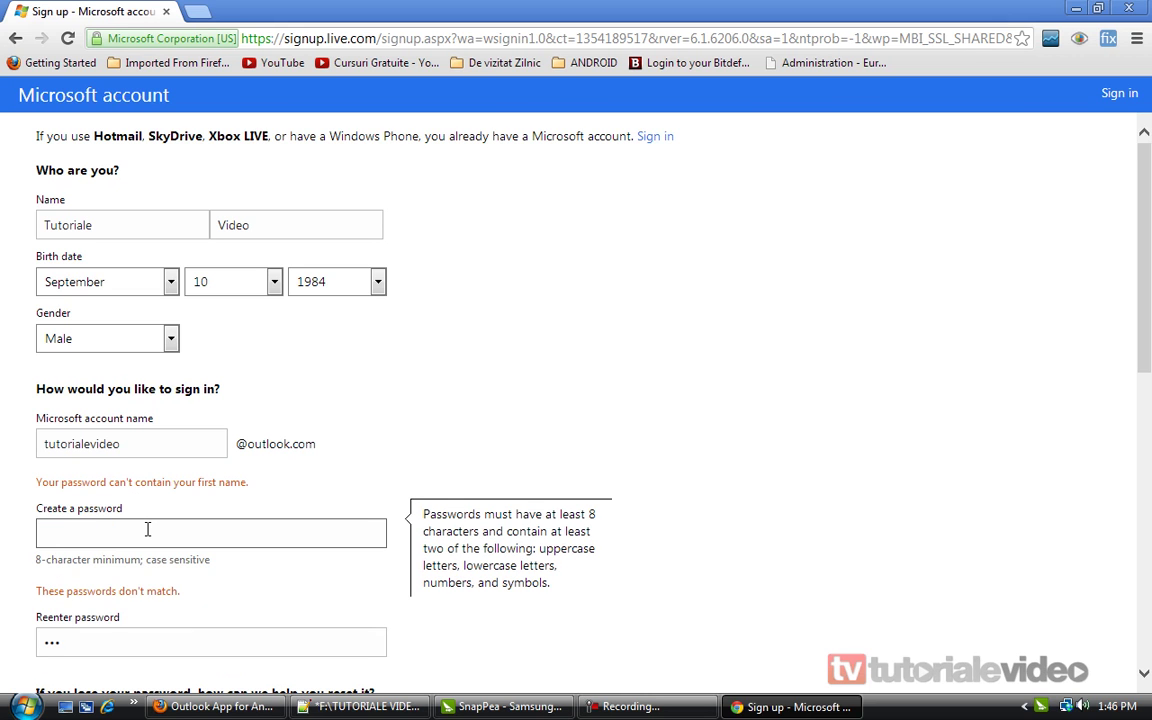
type("••••••••")
key("Tab")
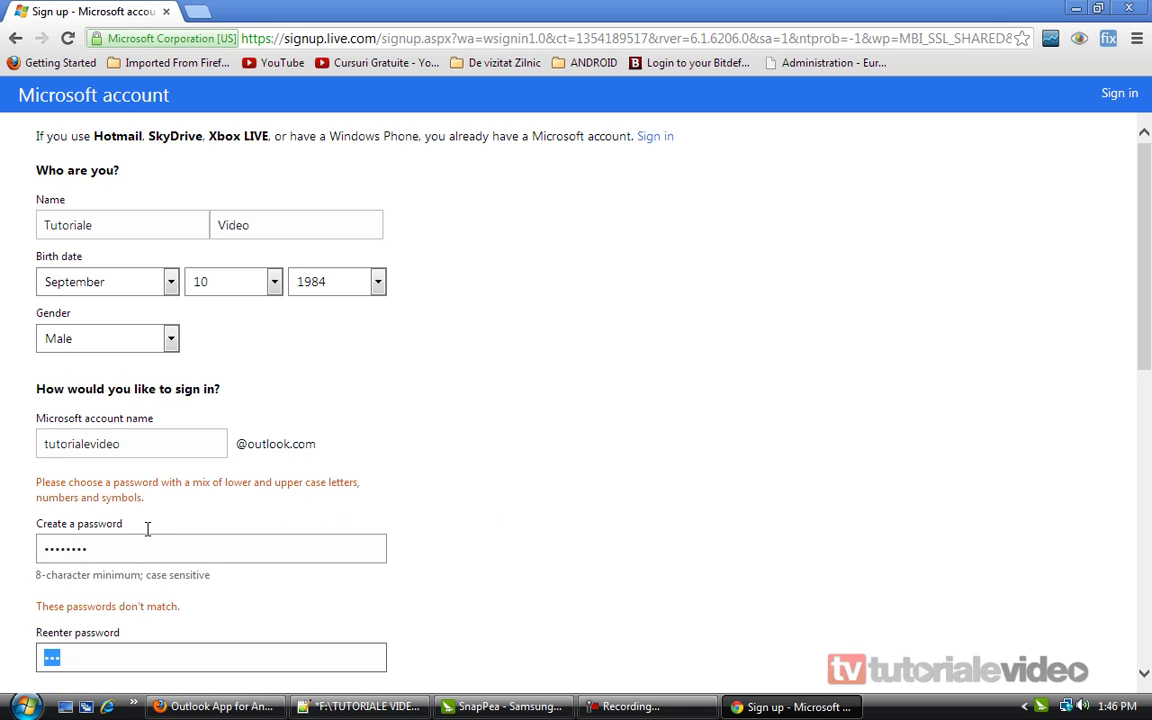
double_click(153, 548)
type("••••••••••")
key("Tab")
type("••••••••••")
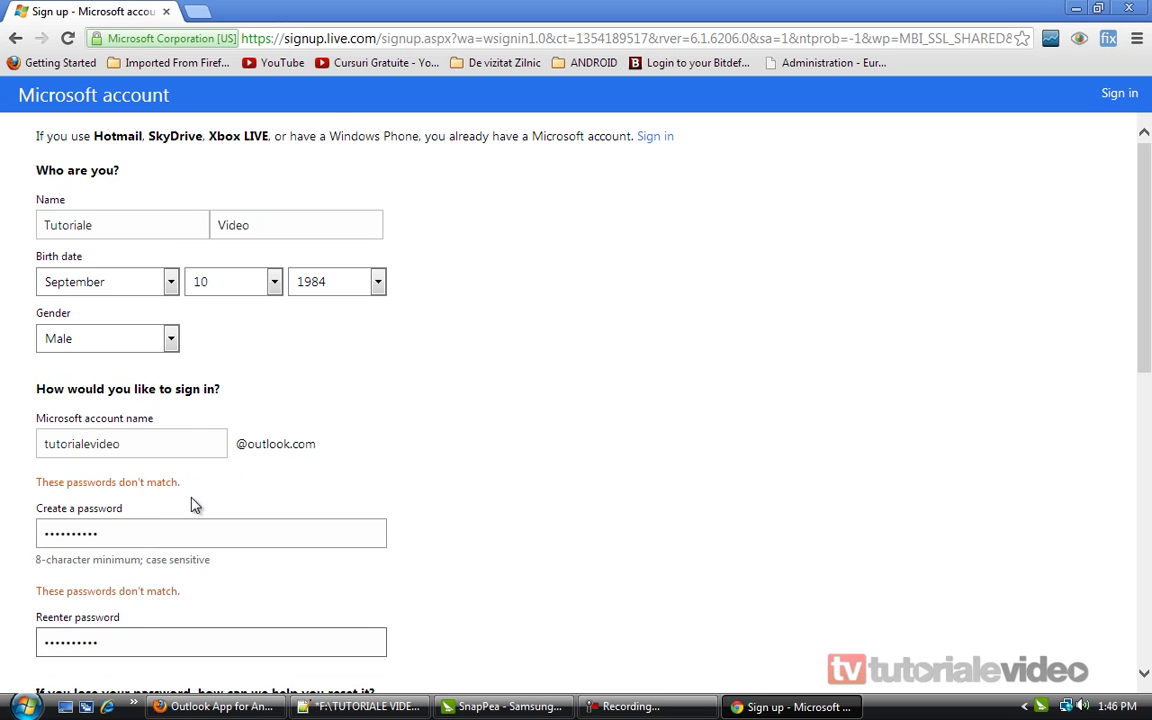
scroll(194, 505, "down", 1)
- Set the phone country code to Romania (+40)
double_click(118, 440)
left_click(144, 483)
scroll(149, 483, "down", 1)
left_click(250, 511)
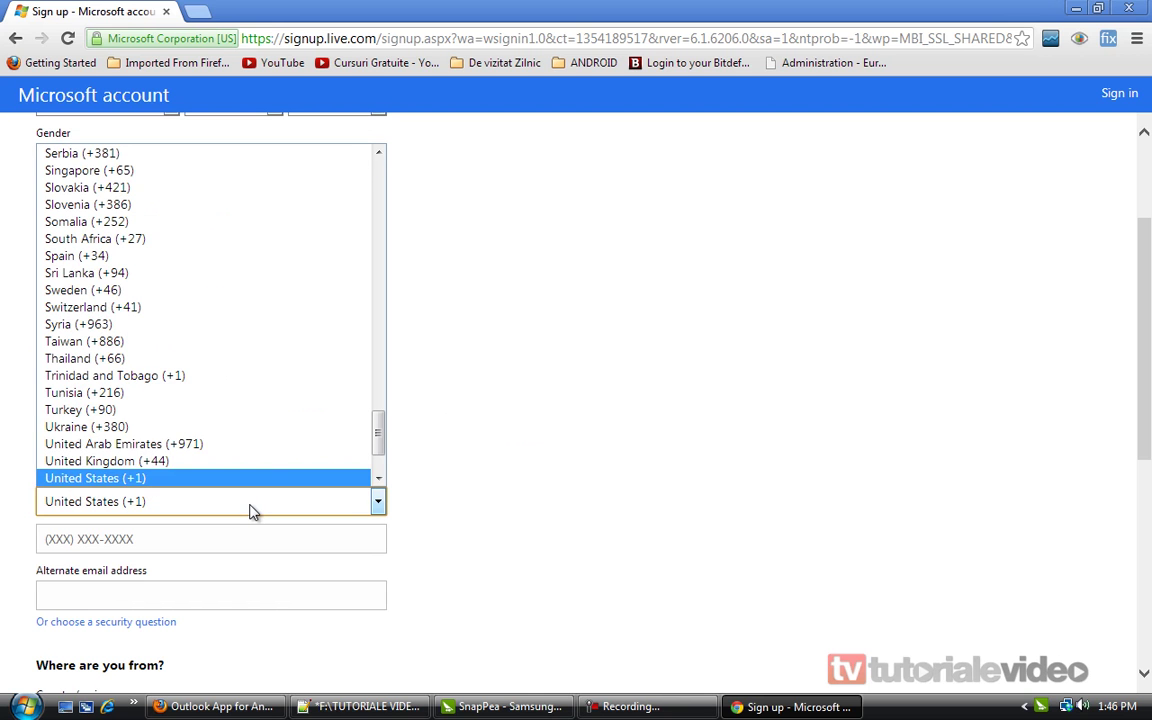
key("r")
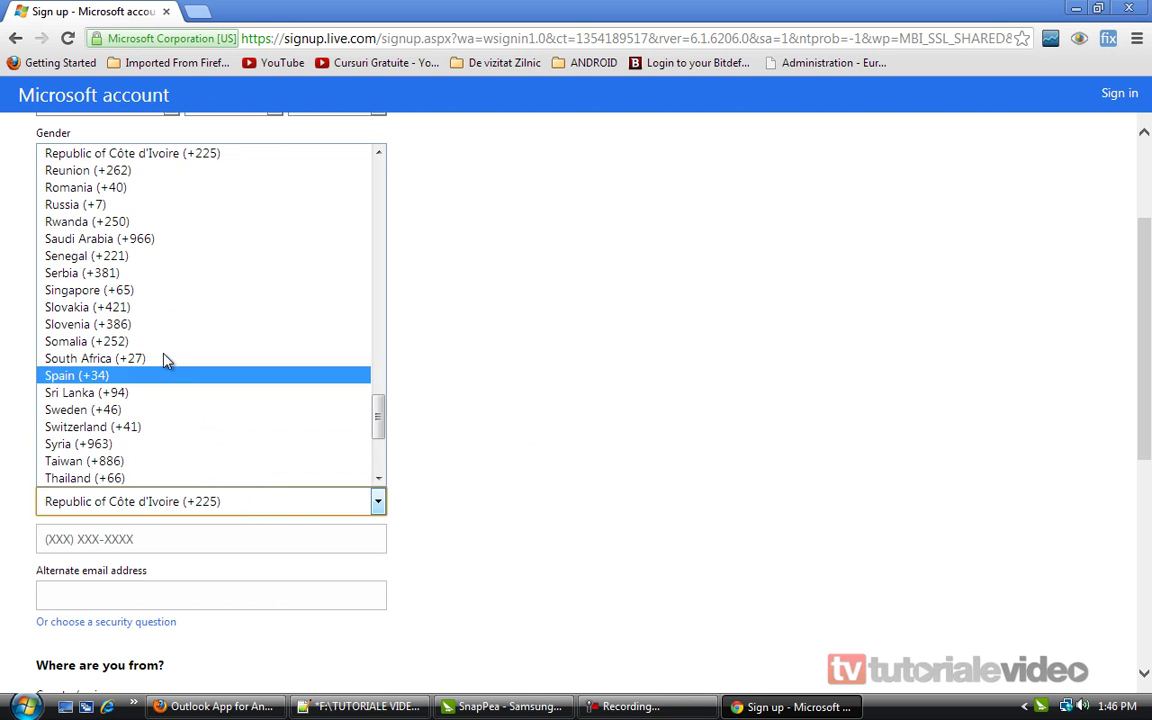
left_click(100, 187)
- Enter the alternate recovery email address
scroll(250, 627, "down", 2)
scroll(245, 620, "down", 1)
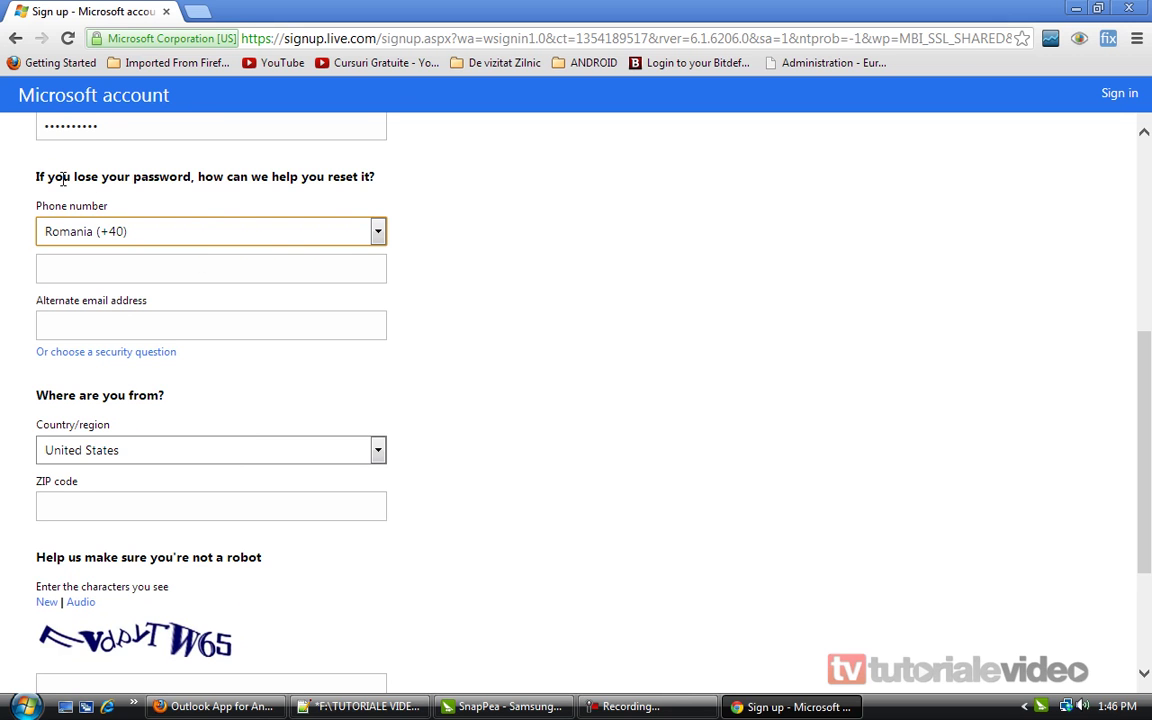
left_click(117, 324)
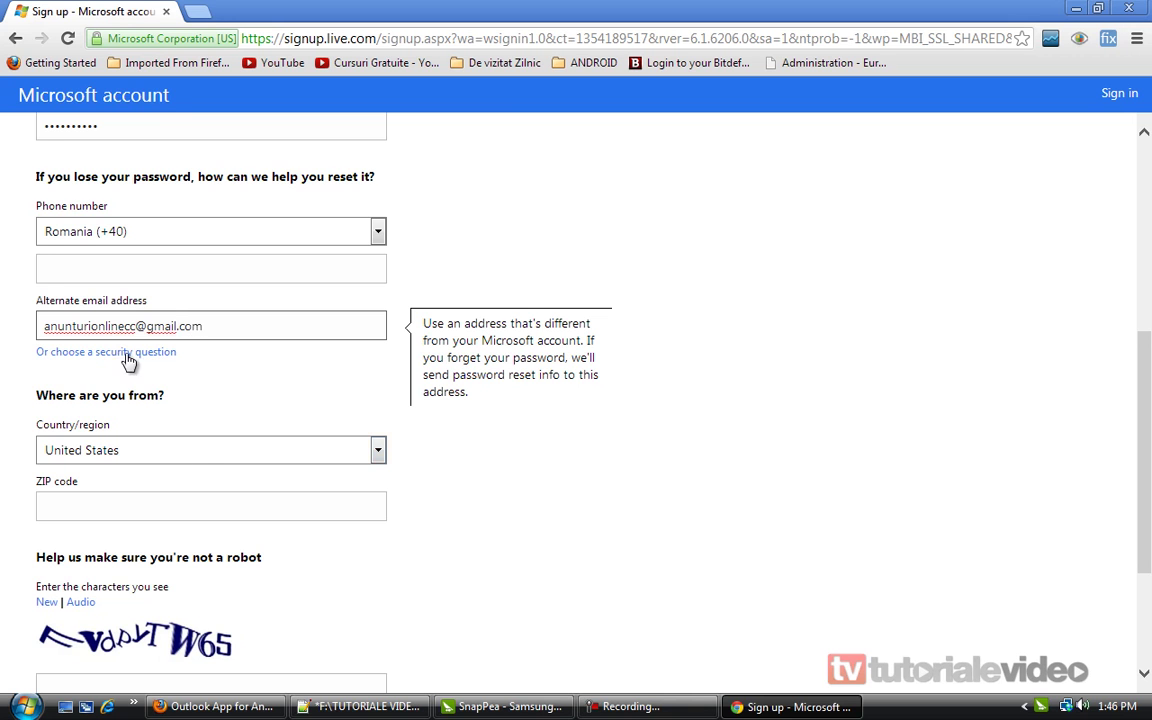
- Set the Country/region to Romania
left_click(210, 465)
key("r")
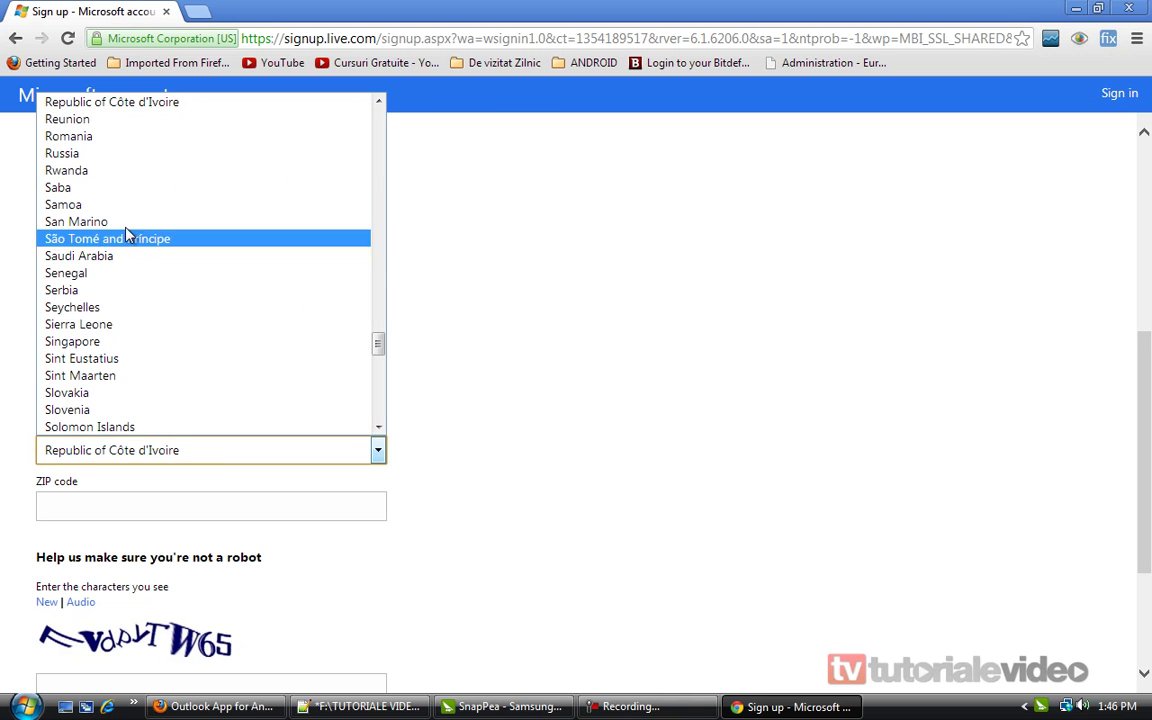
left_click(140, 136)
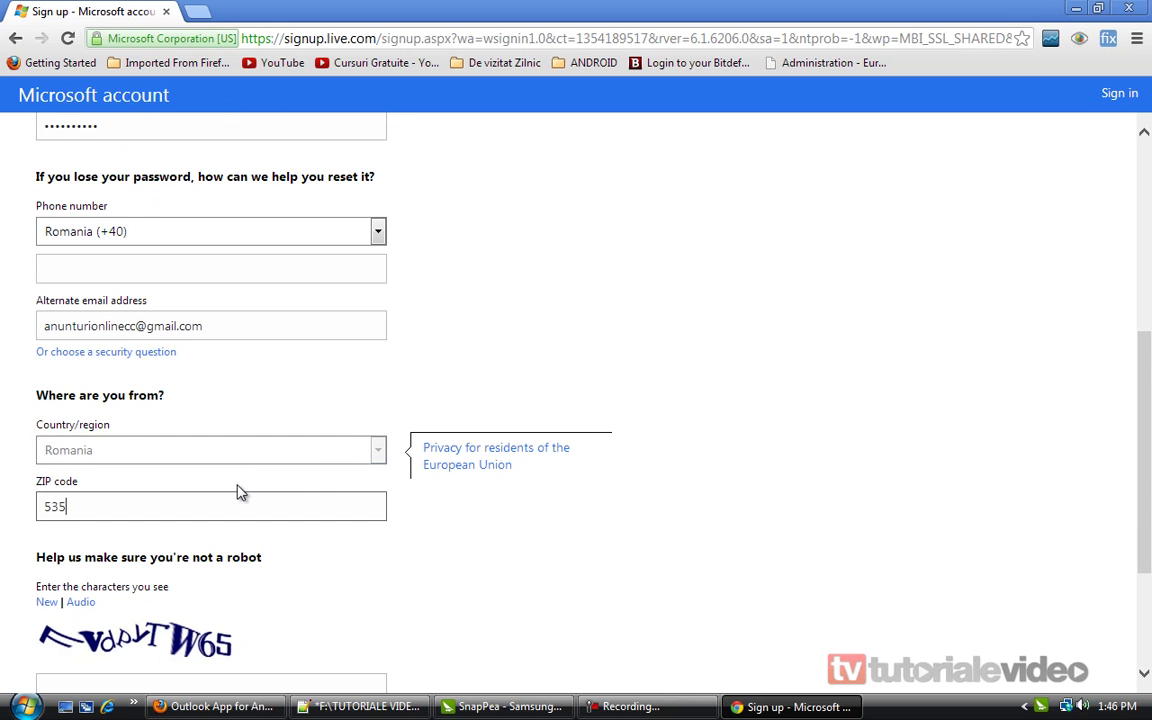
scroll(238, 492, "down", 3)
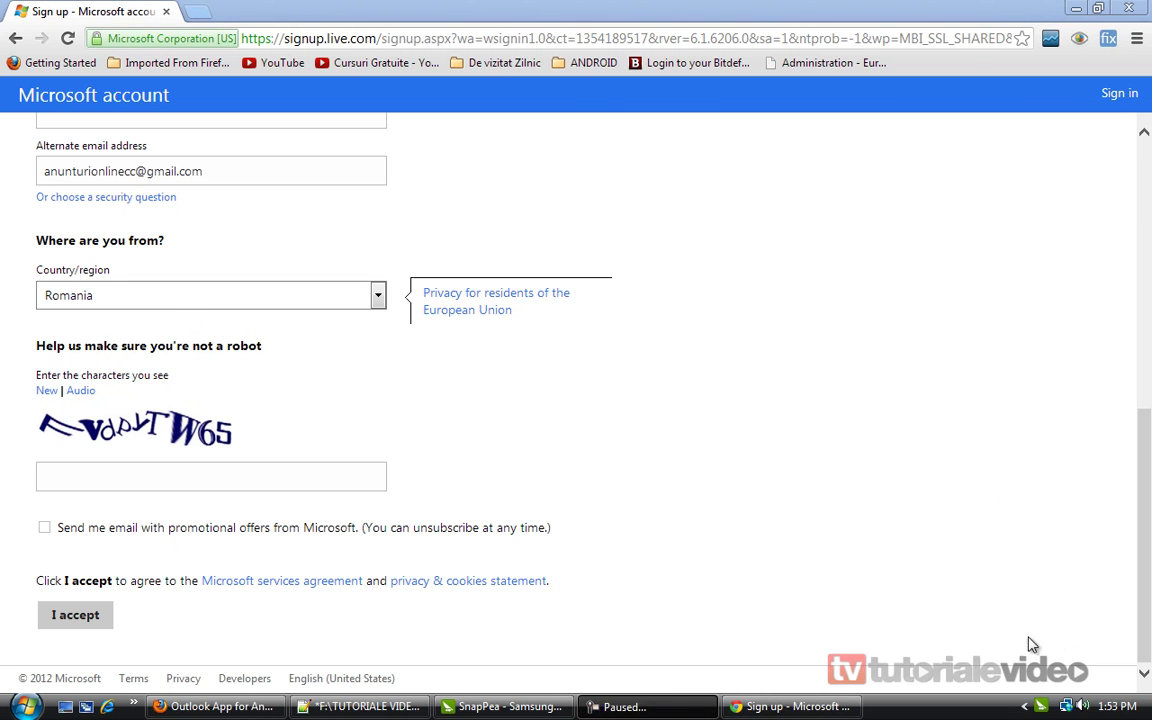
- Enter the robot-check characters, opt in to Microsoft promotional emails, and submit the form
left_click(225, 482)
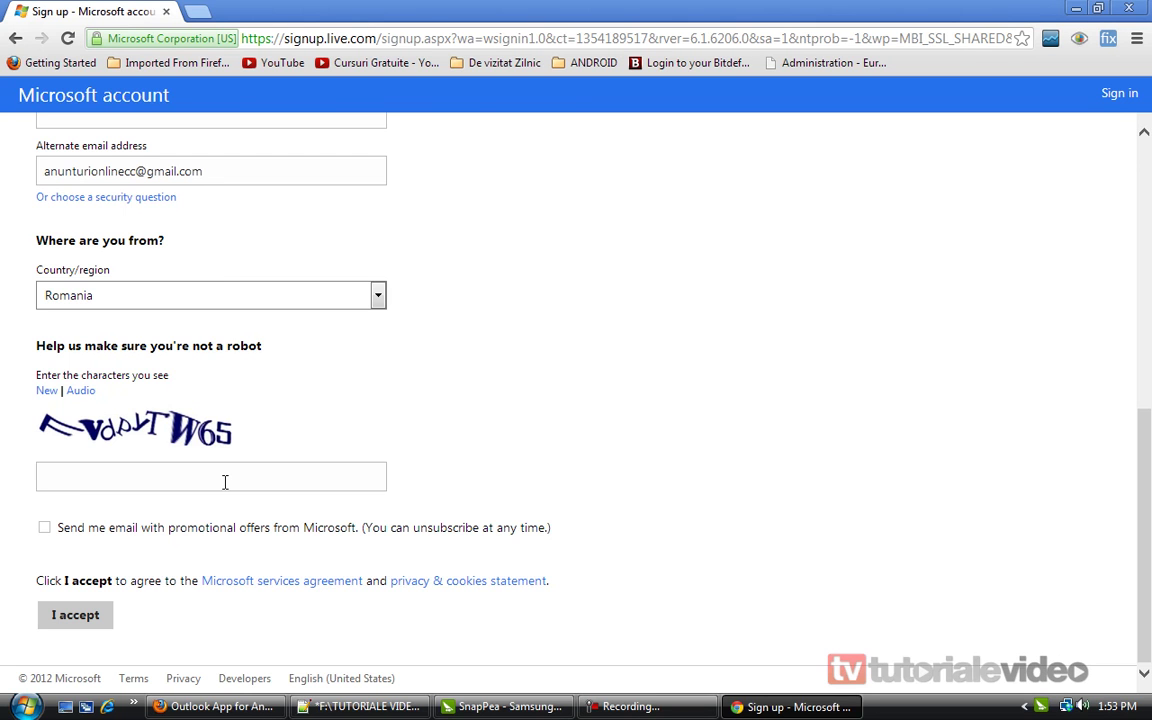
type("FvdpyTW65")
left_click(44, 527)
left_click(90, 615)
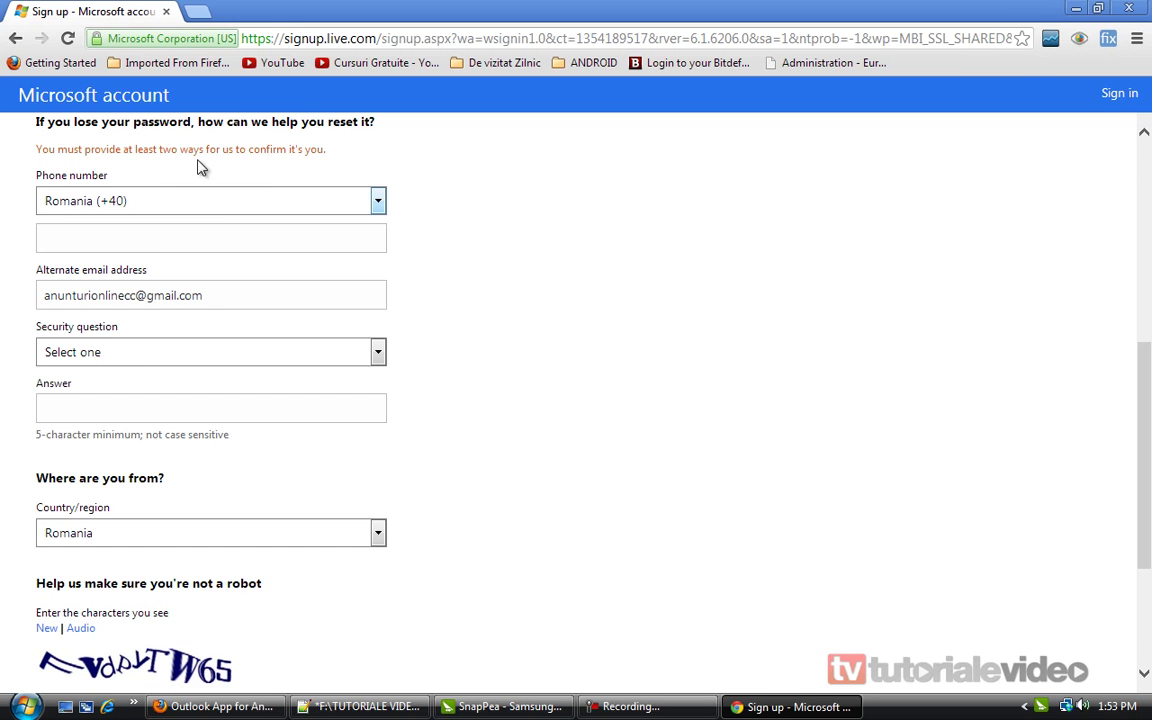
- Start entering a recovery phone number after the two-recovery-methods warning
scroll(214, 245, "up", 2)
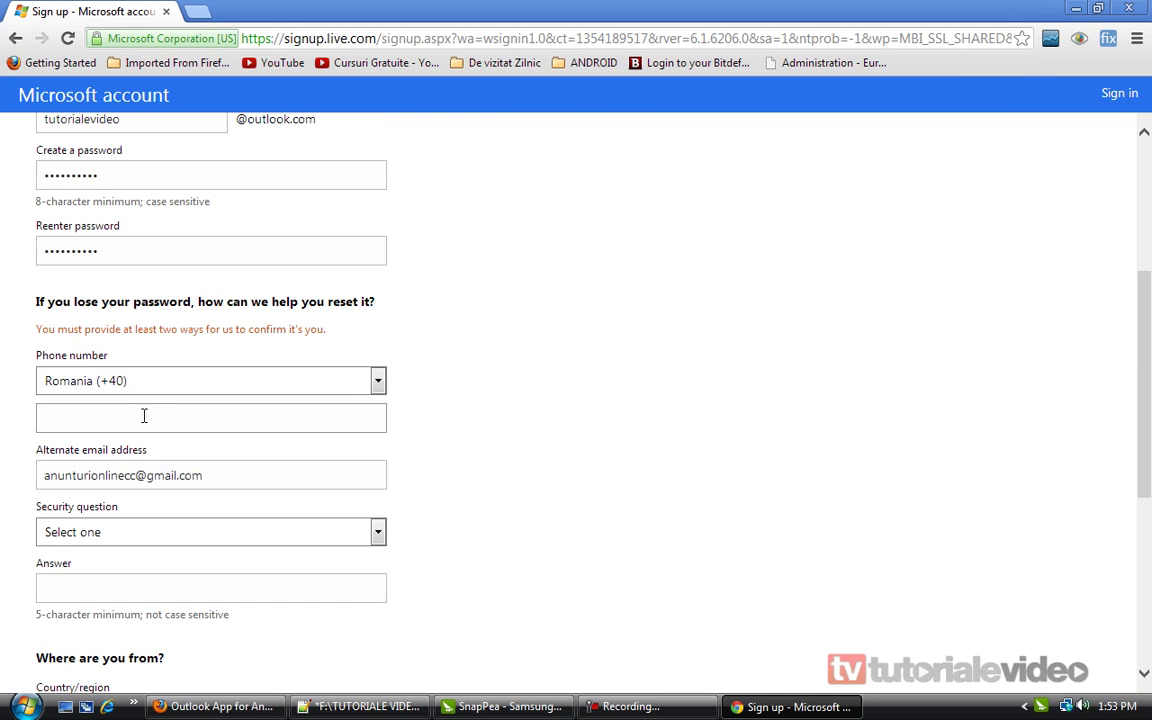
scroll(144, 416, "up", 3)
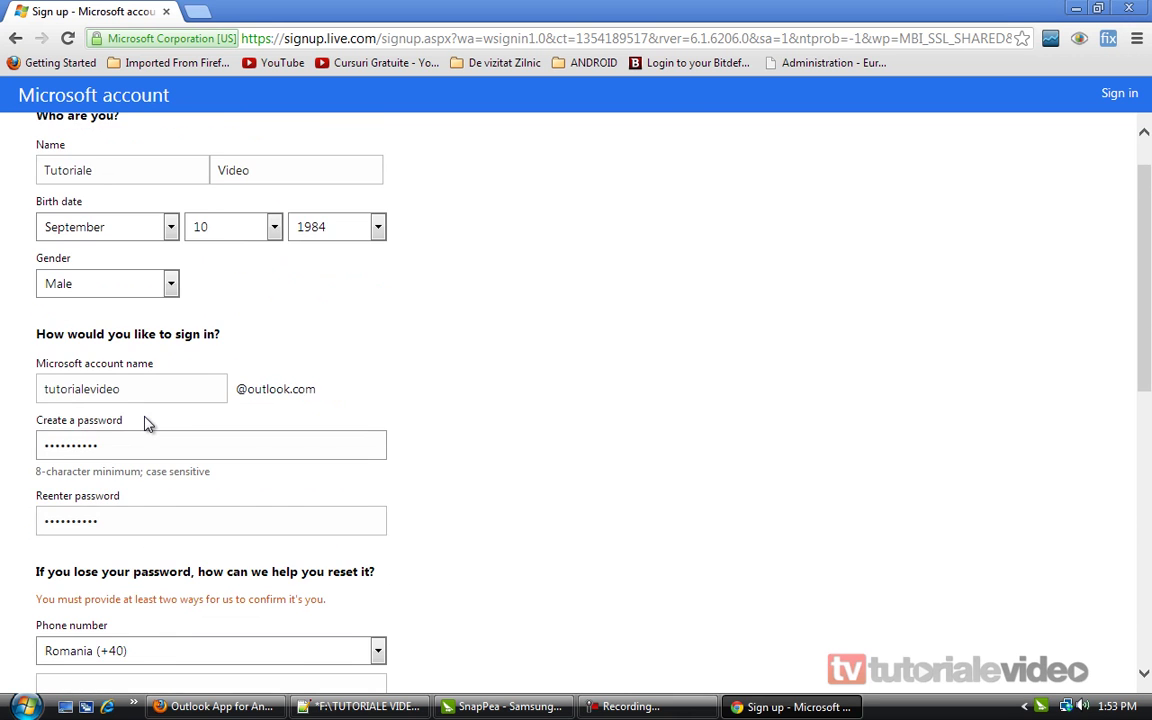
scroll(147, 419, "down", 4)
left_click(147, 297)
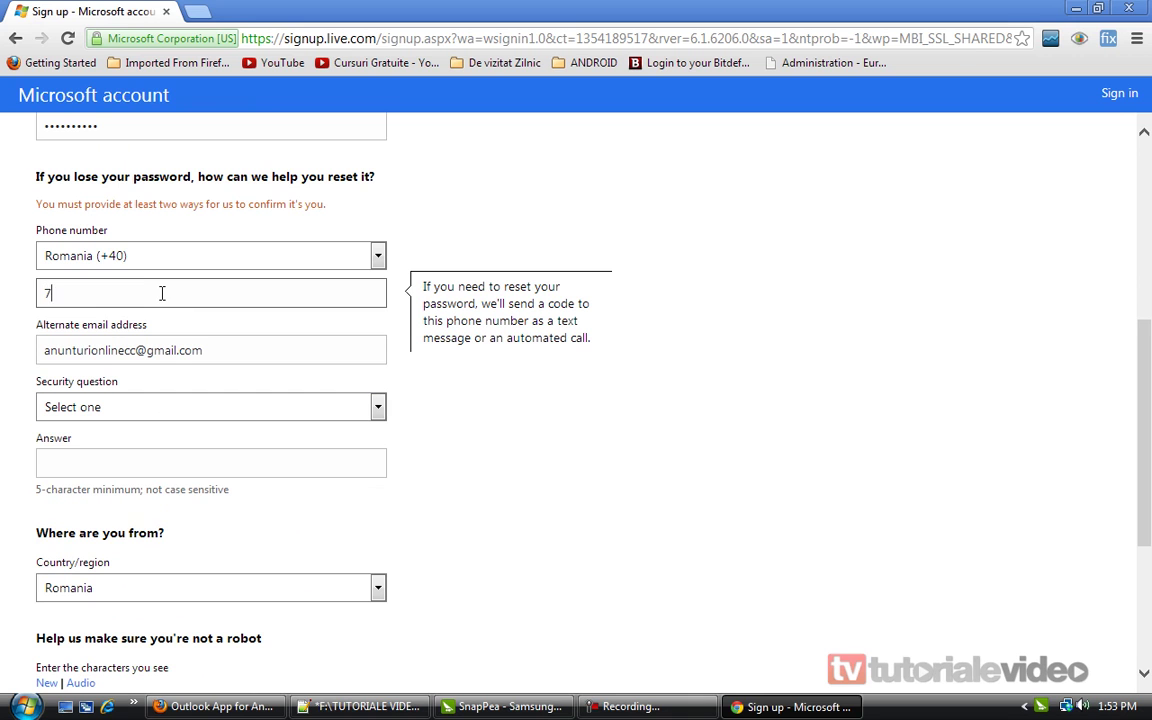
- Correct and finish the recovery phone number, then resubmit the sign-up form
key("BackSpace")
scroll(147, 310, "down", 1)
scroll(147, 310, "down", 2)
left_click(75, 632)
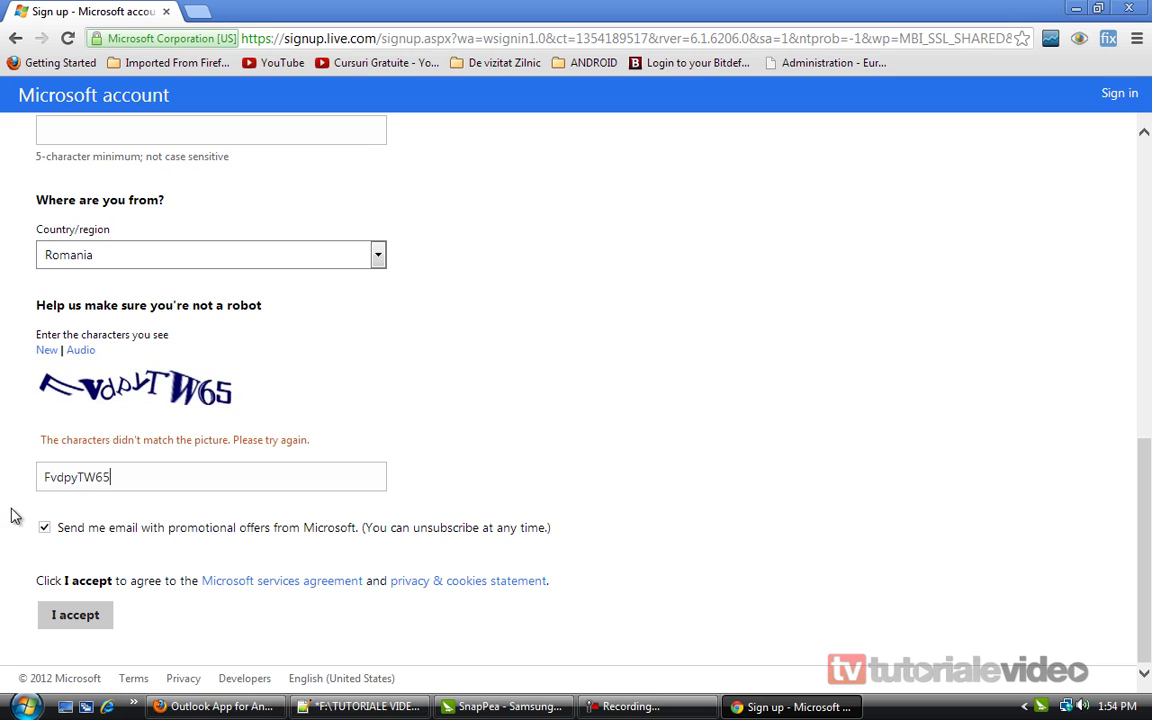
- Enter the new captcha characters and resubmit, so the account is created
left_click(174, 477)
type("HW6")
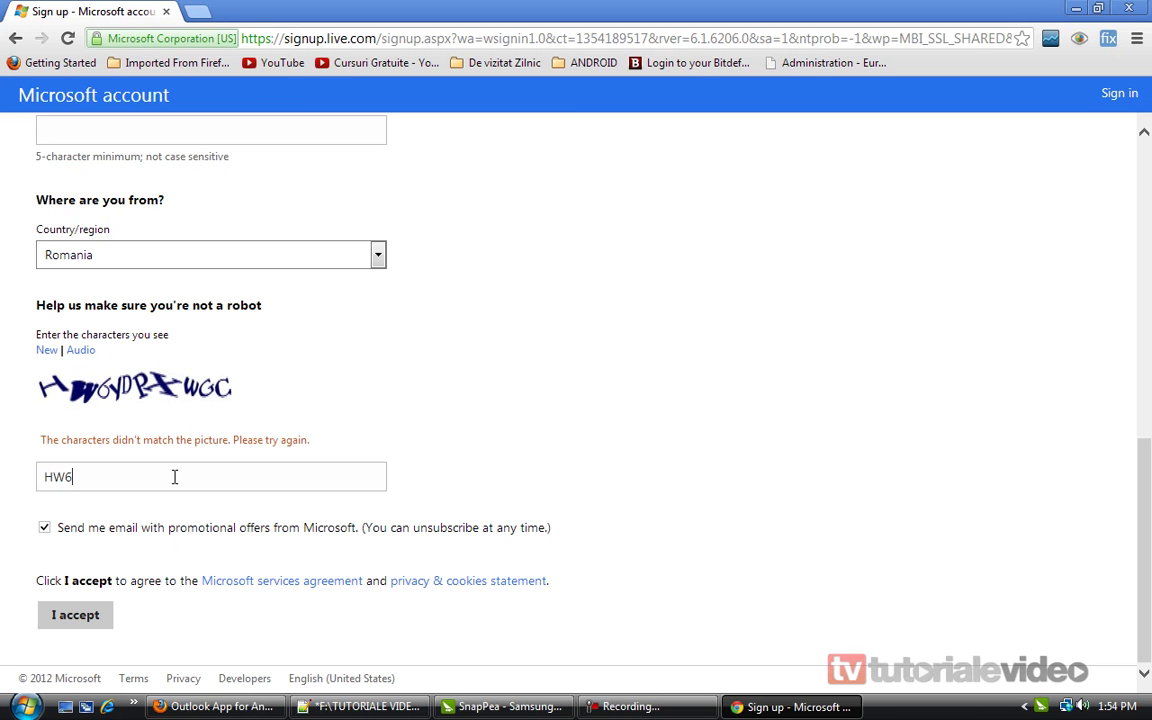
type("YDPXWGC")
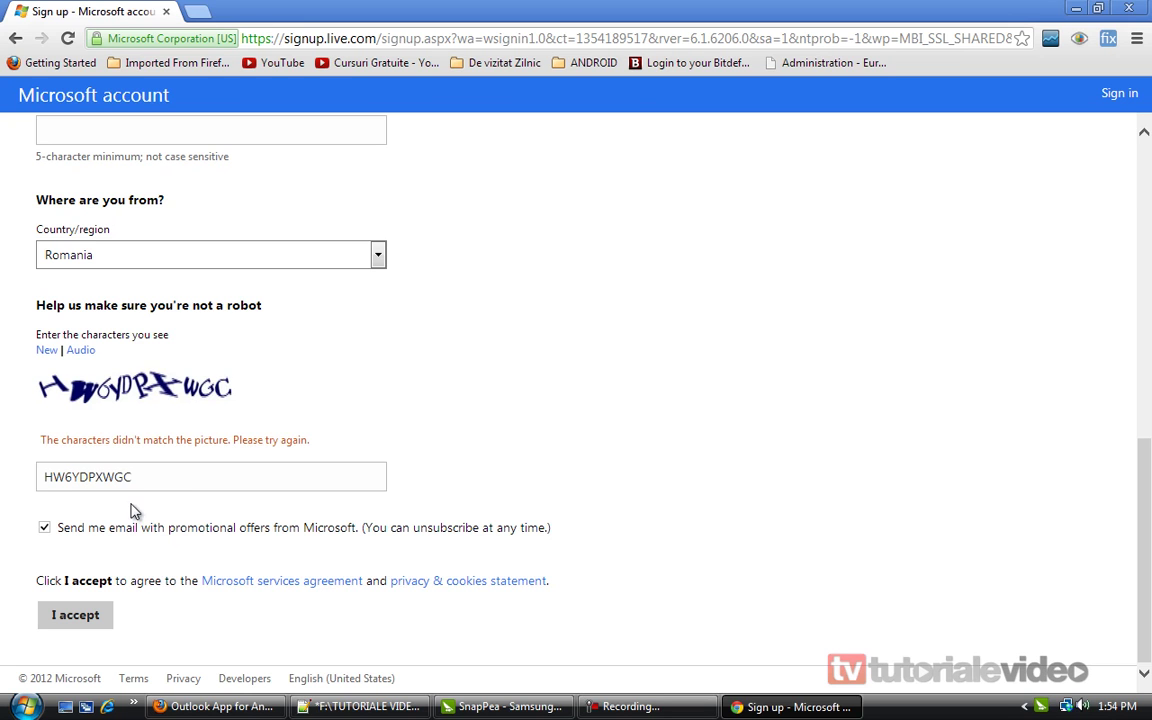
left_click(73, 622)
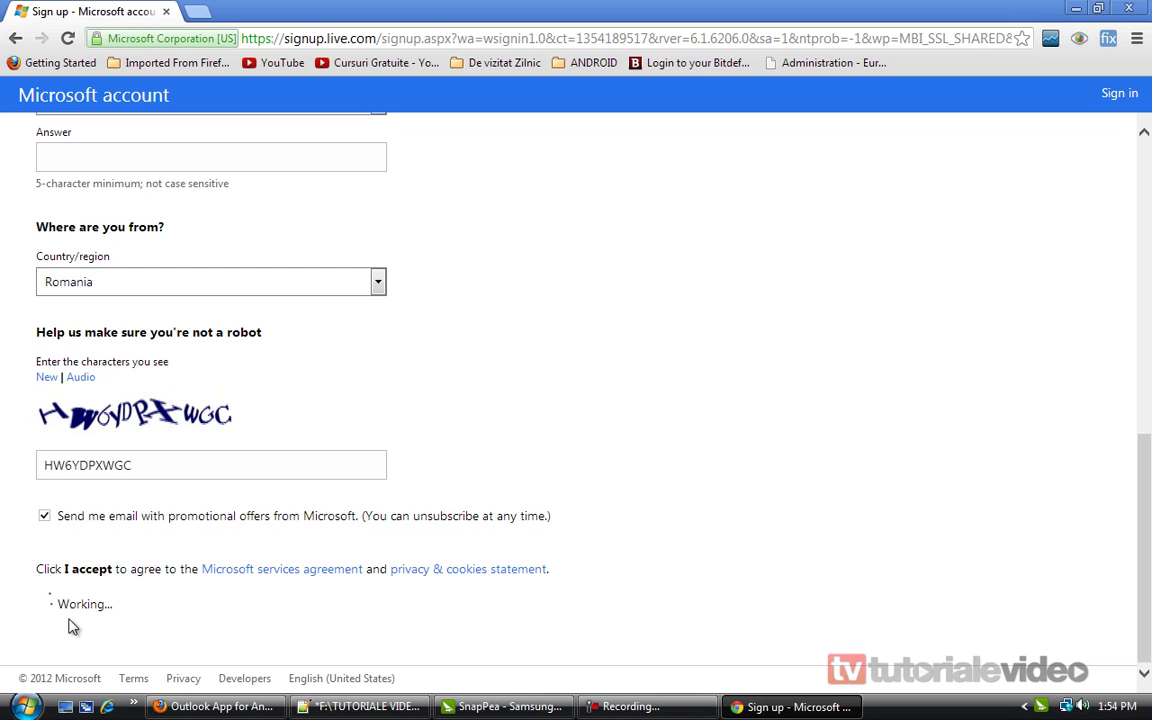
scroll(72, 626, "up", 1)
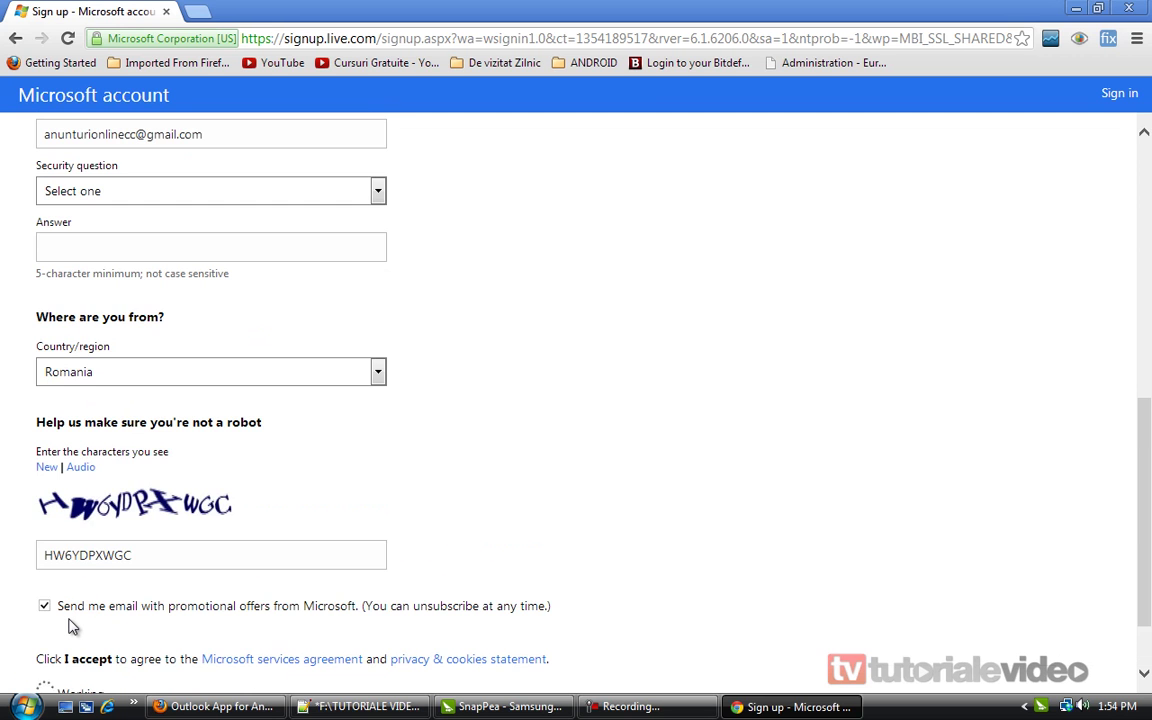
scroll(72, 626, "up", 2)
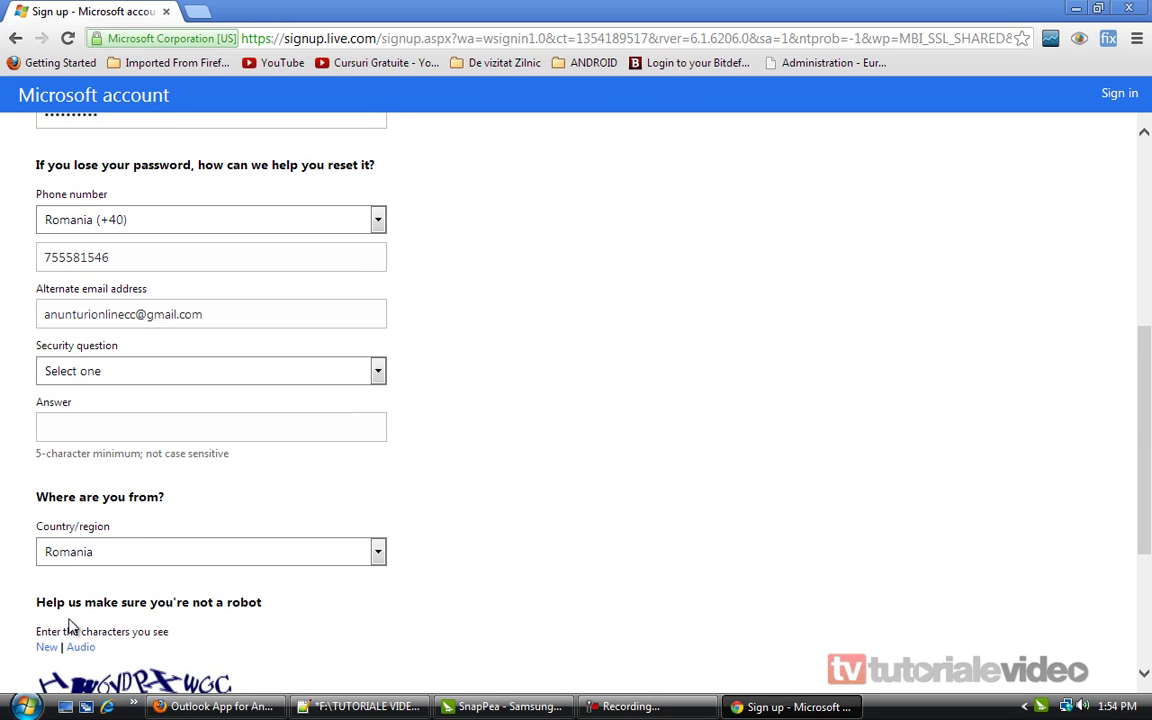
scroll(72, 626, "down", 3)
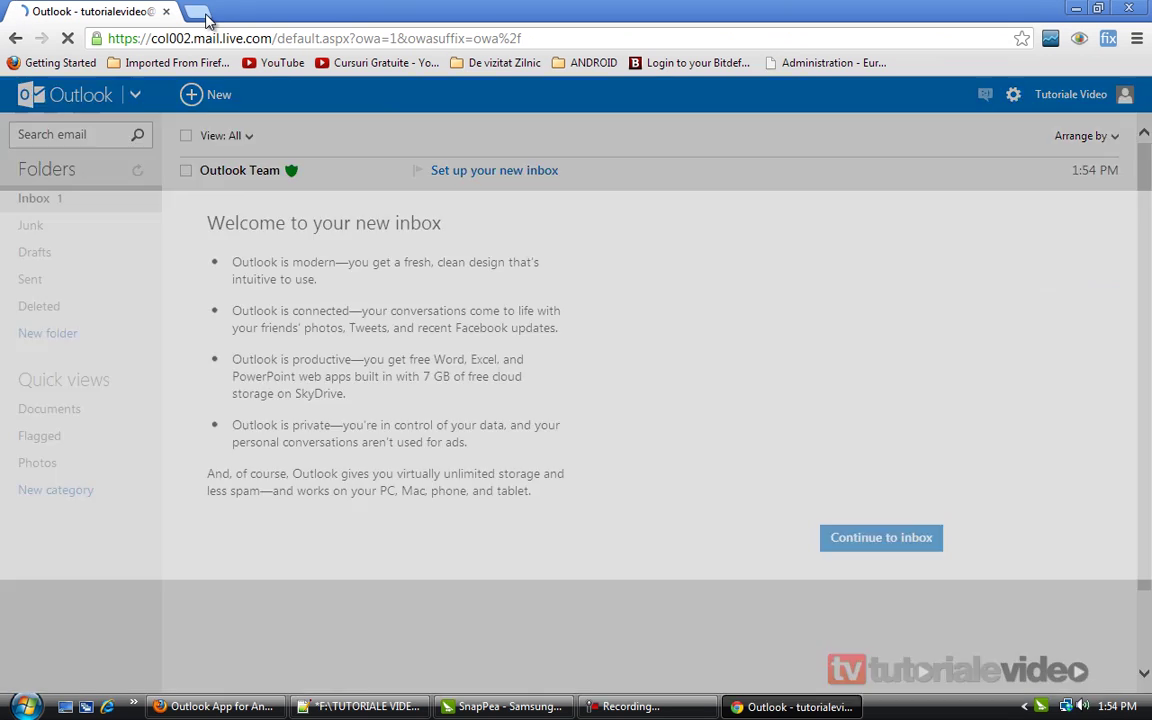
- Load gmail.com in a new browser tab
left_click(215, 13)
type("GM")
key("Return")
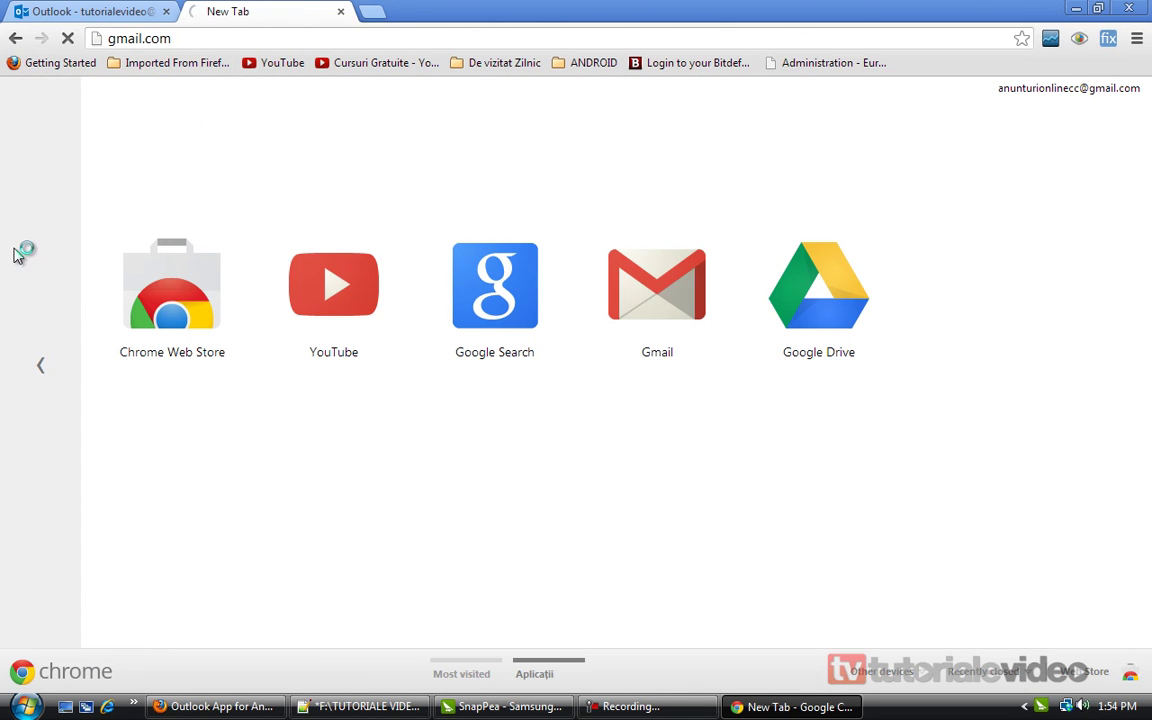
- Switch to the Gmail tab and open its inbox
left_click(48, 11)
left_click(240, 10)
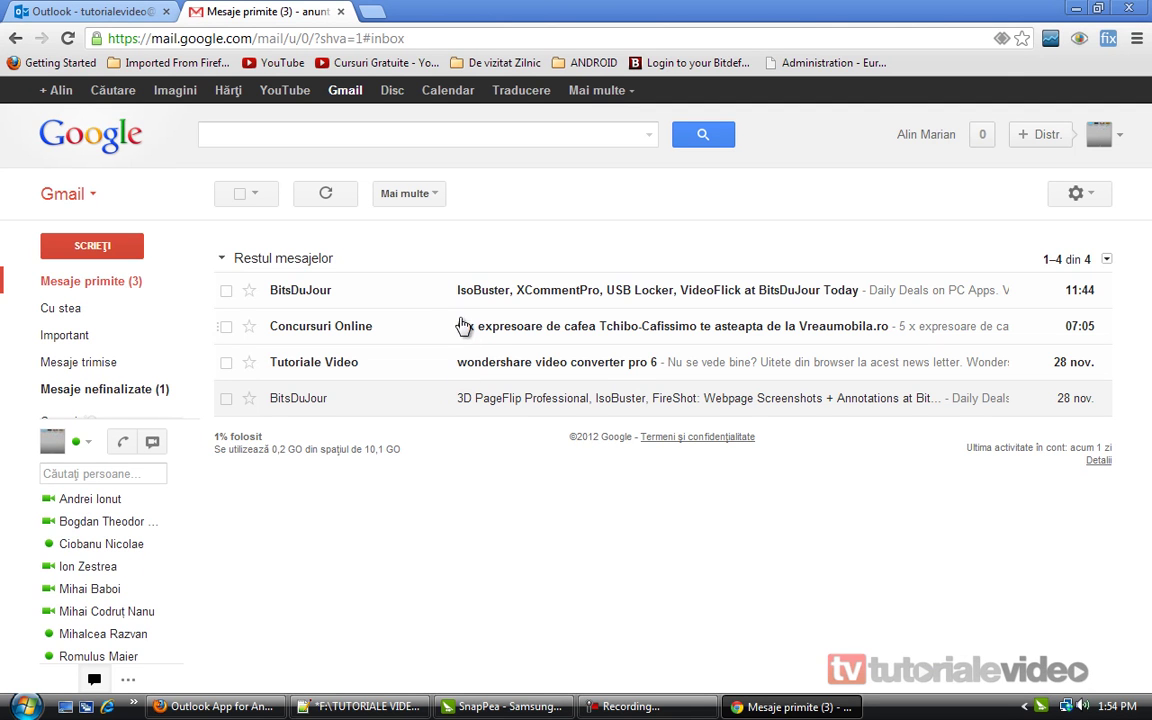
left_click(103, 282)
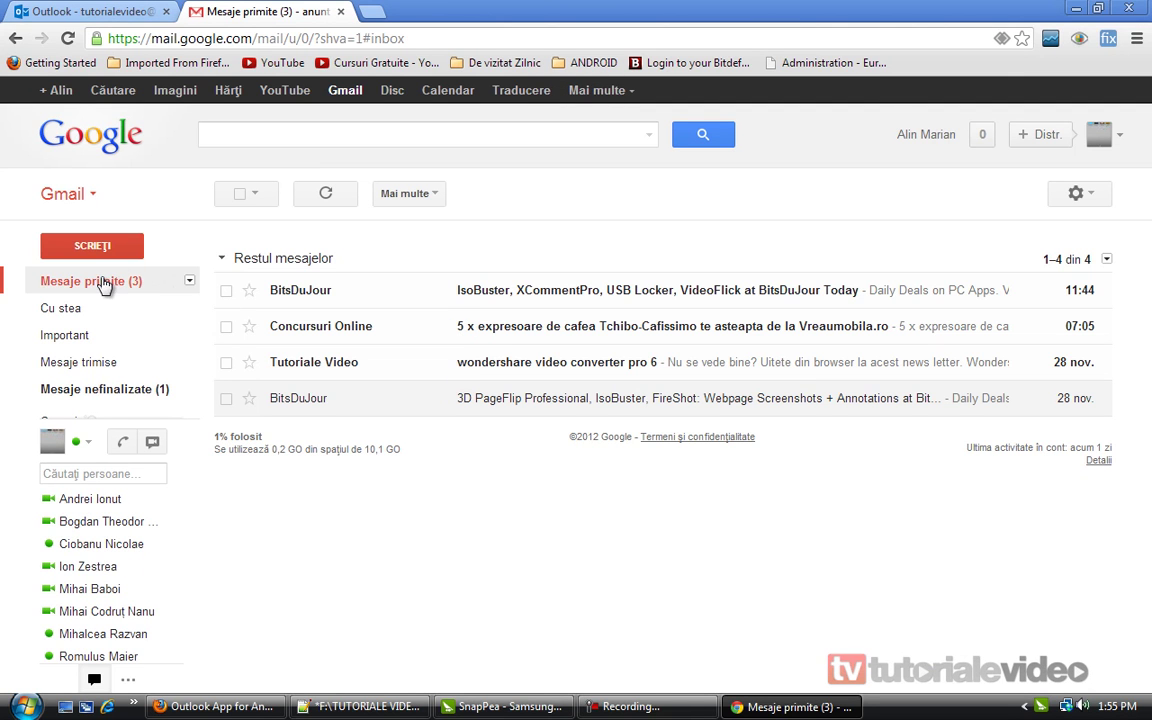
- Check Gmail's Spam folder, return to the inbox, then go back to the Outlook tab
left_click(80, 507)
scroll(80, 515, "down", 2)
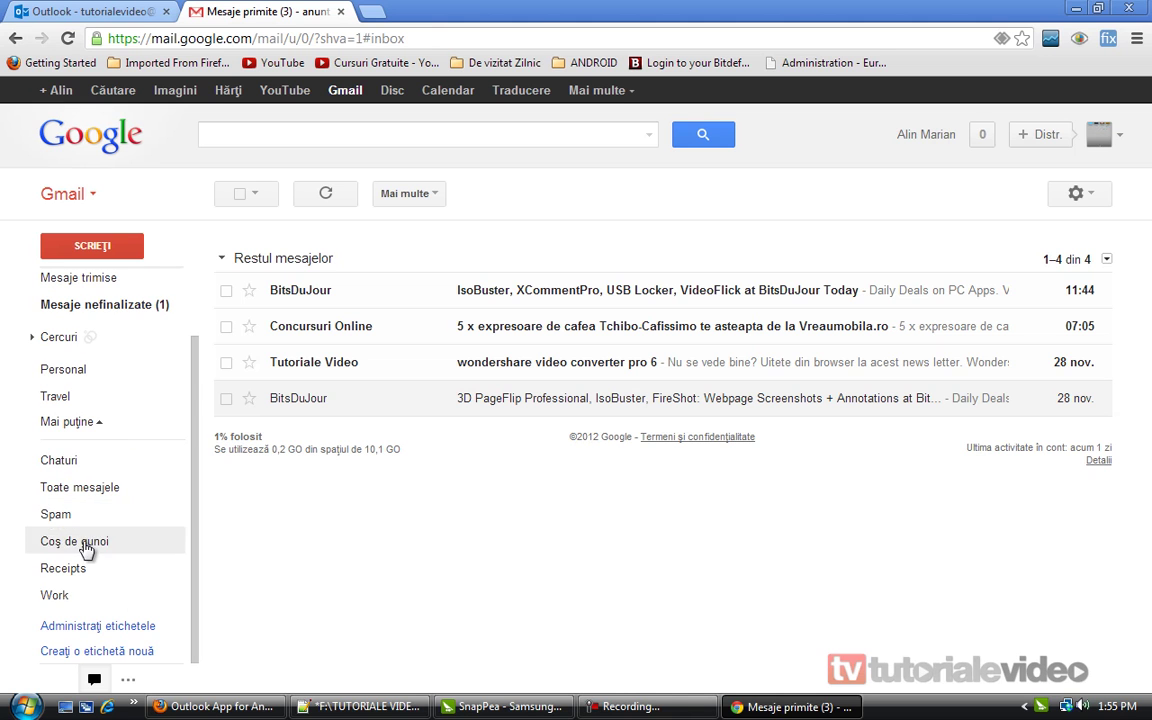
left_click(73, 516)
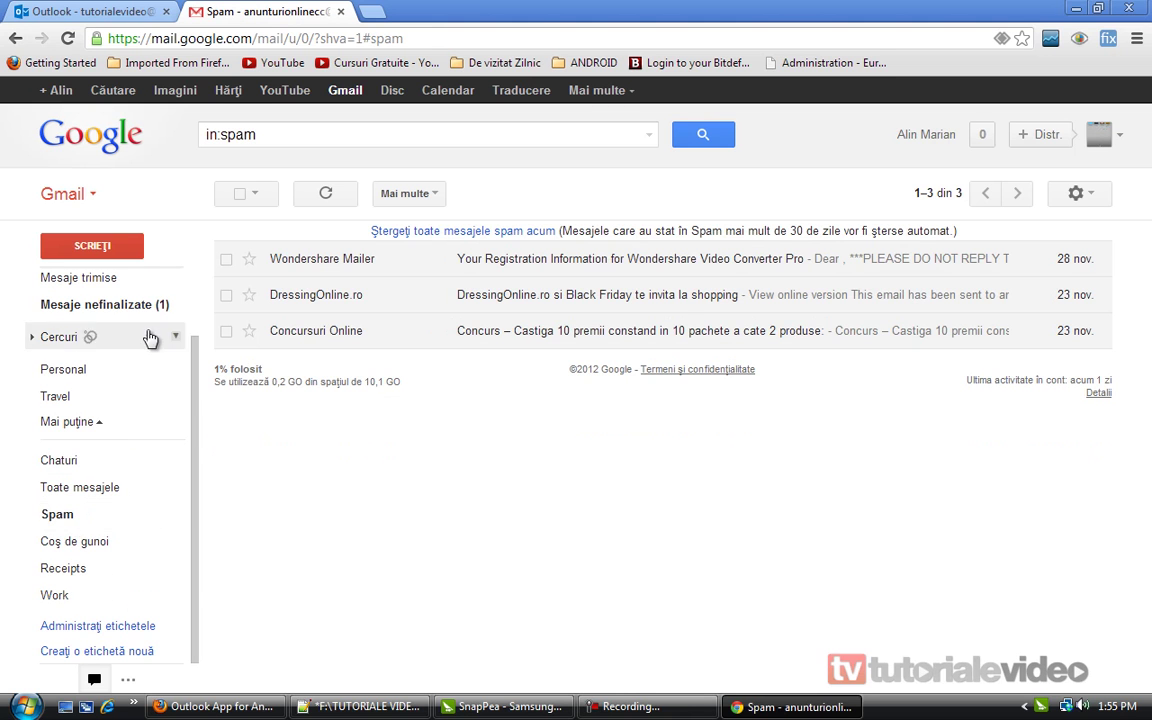
scroll(103, 300, "up", 3)
left_click(103, 288)
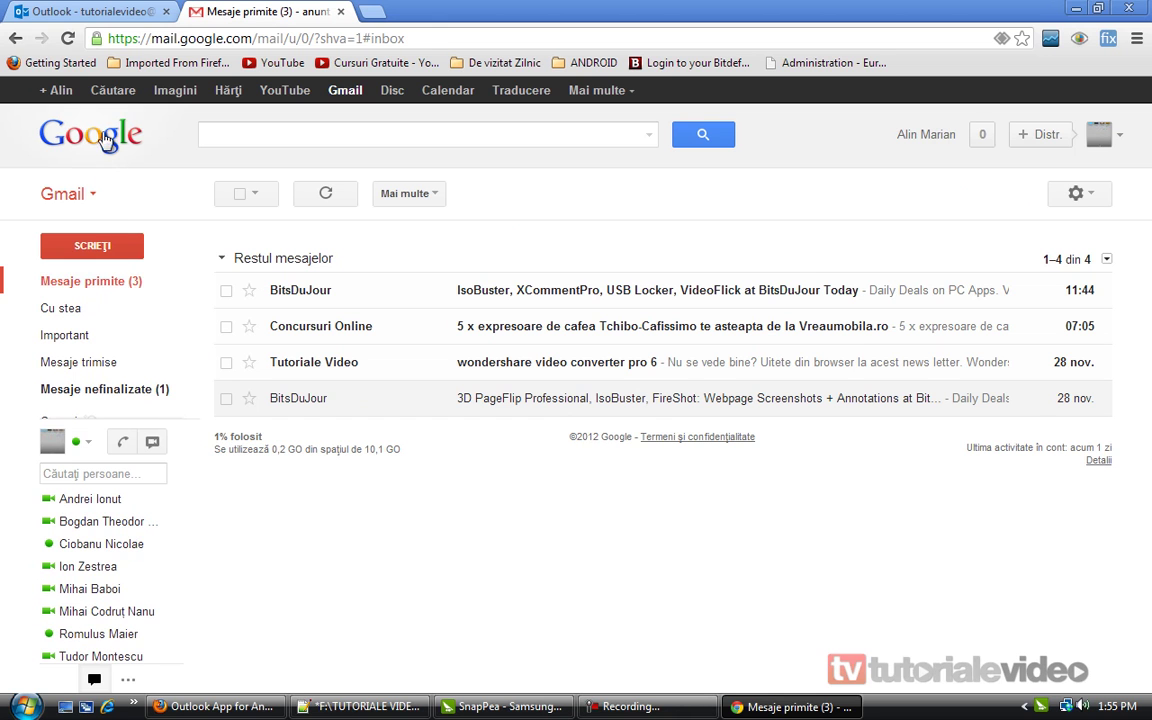
left_click(120, 10)
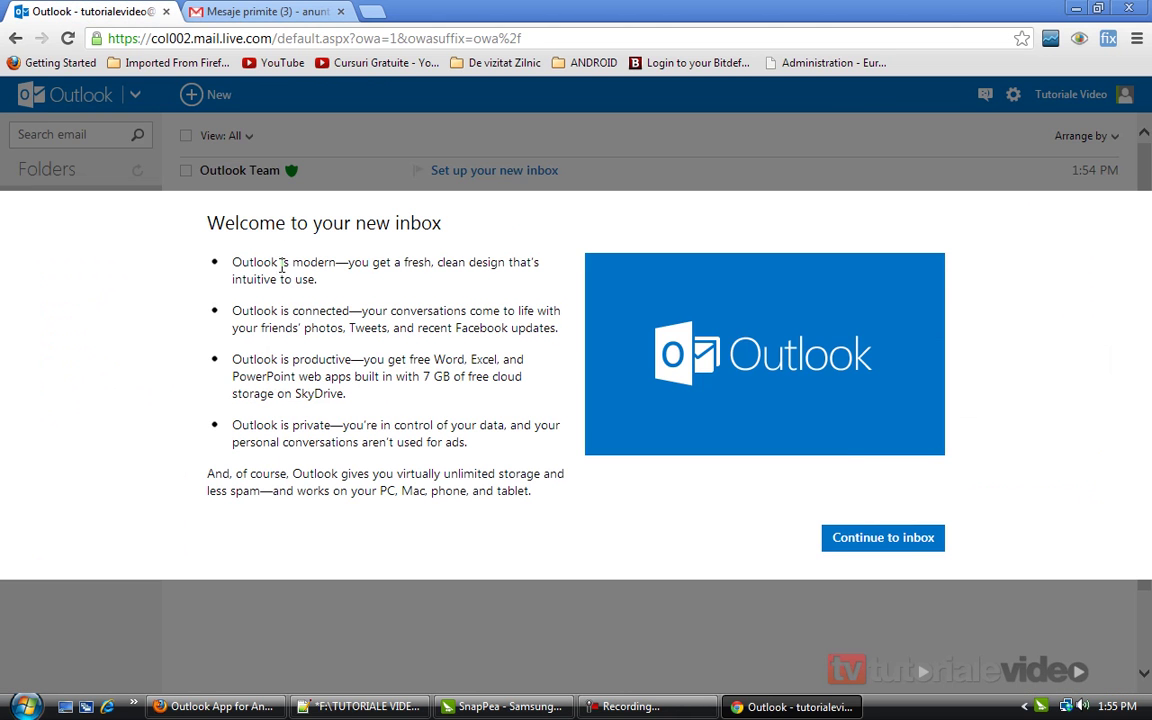
- Continue to the inbox, read the 'Set up your new inbox' email, then switch to SnapPea
left_click(882, 540)
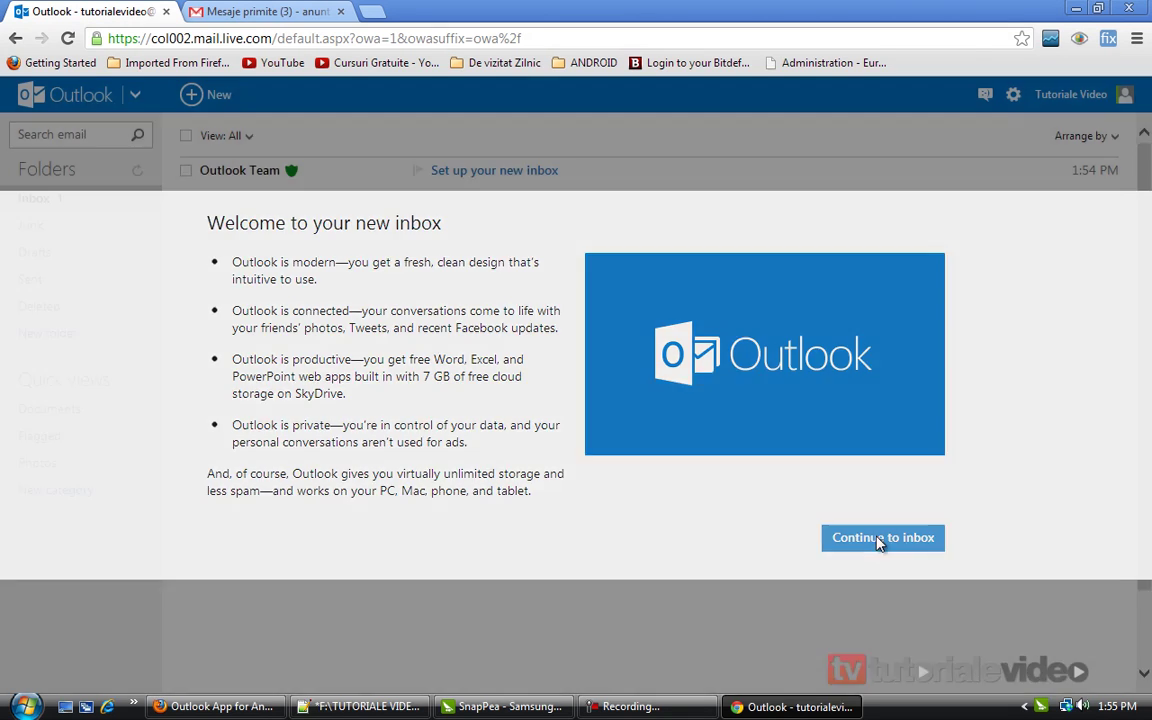
left_click(443, 178)
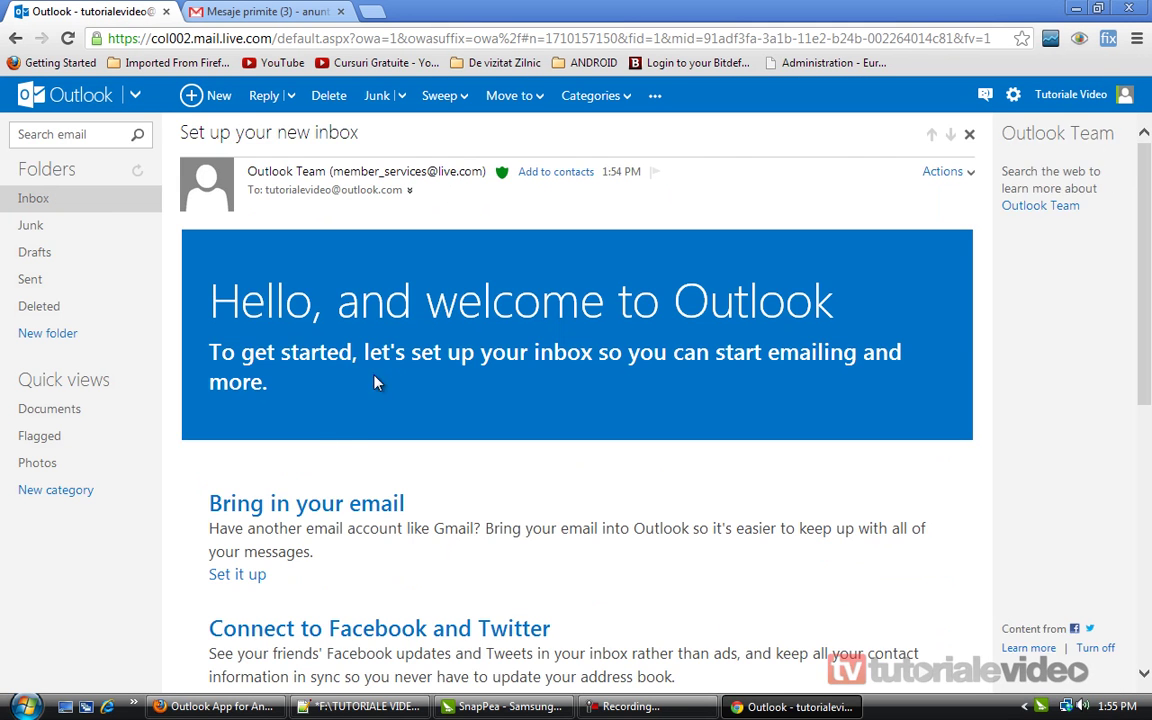
scroll(340, 450, "down", 4)
scroll(322, 500, "up", 4)
scroll(322, 500, "up", 1)
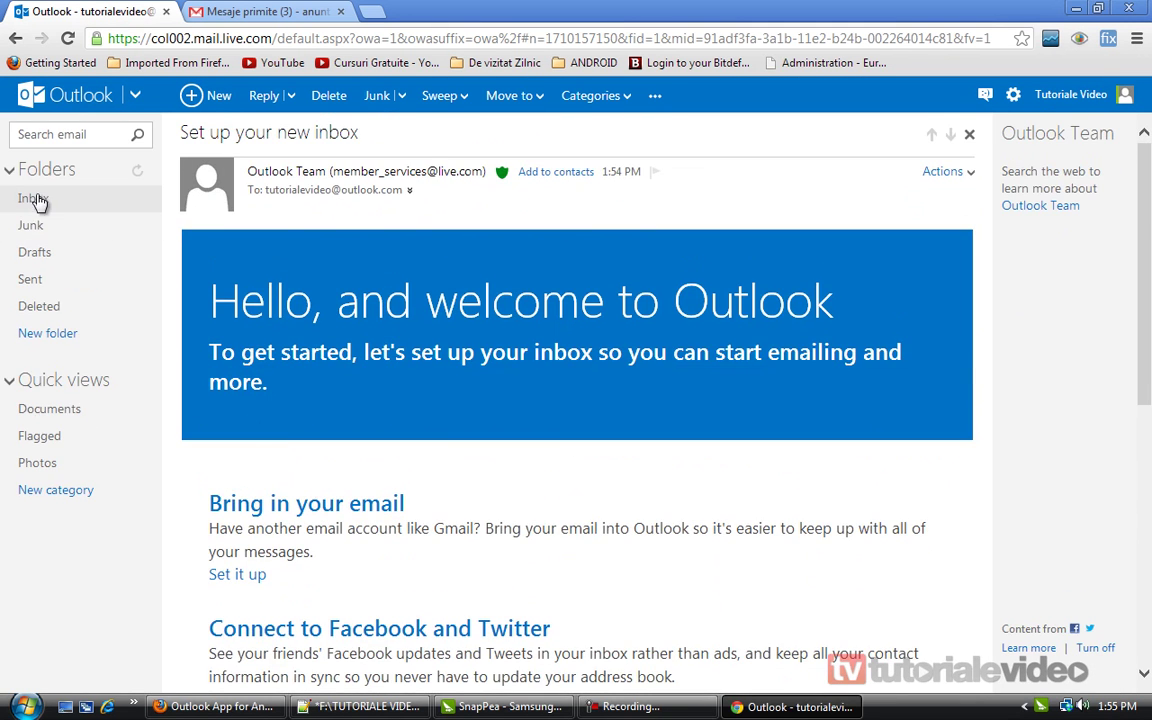
left_click(36, 199)
key("alt+Tab")
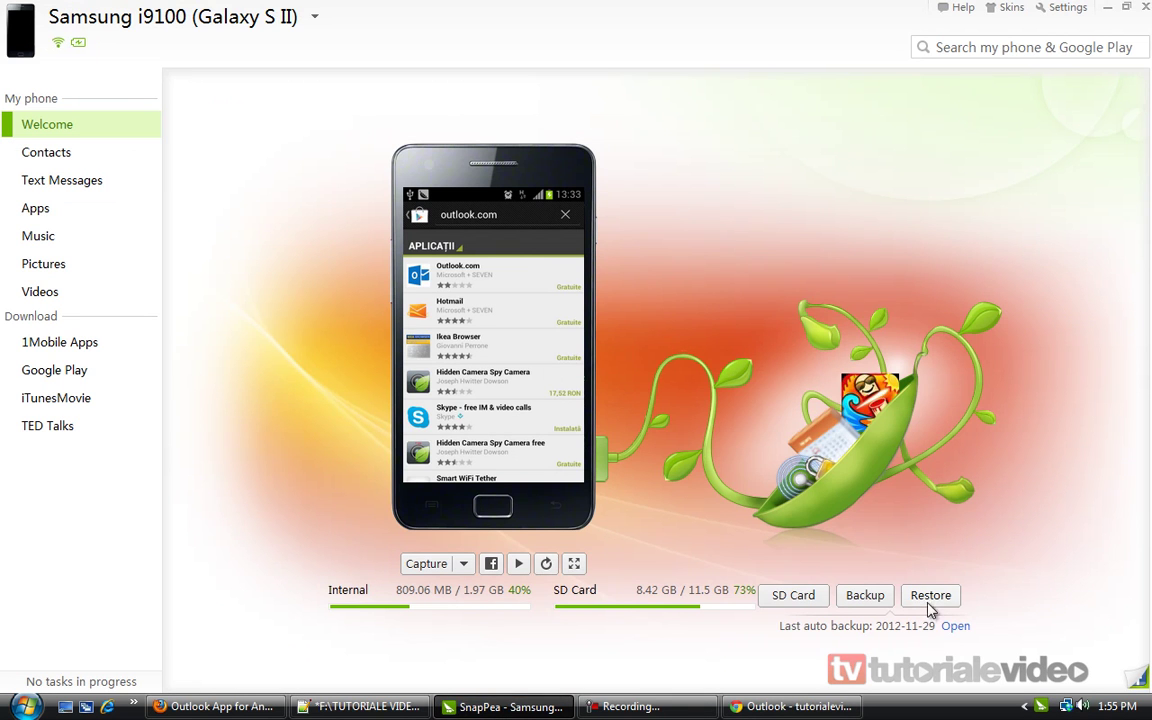
- Enlarge SnapPea's mirrored phone screen to full size to show the app's sign-in form
left_click(577, 564)
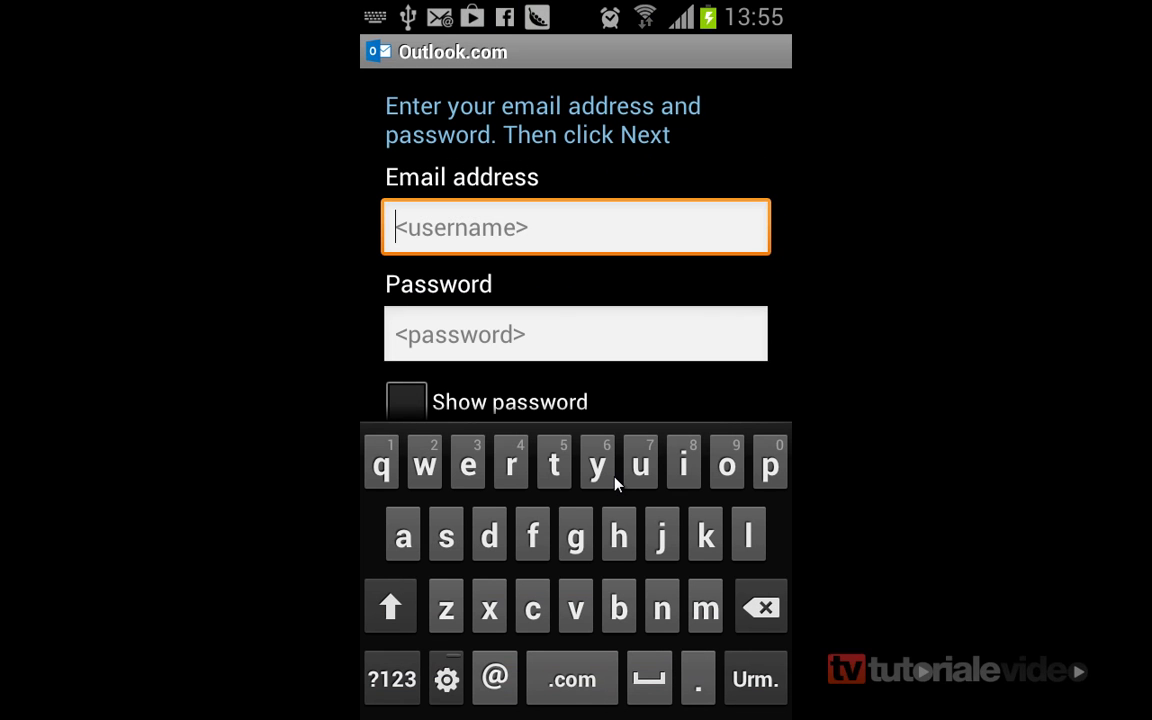
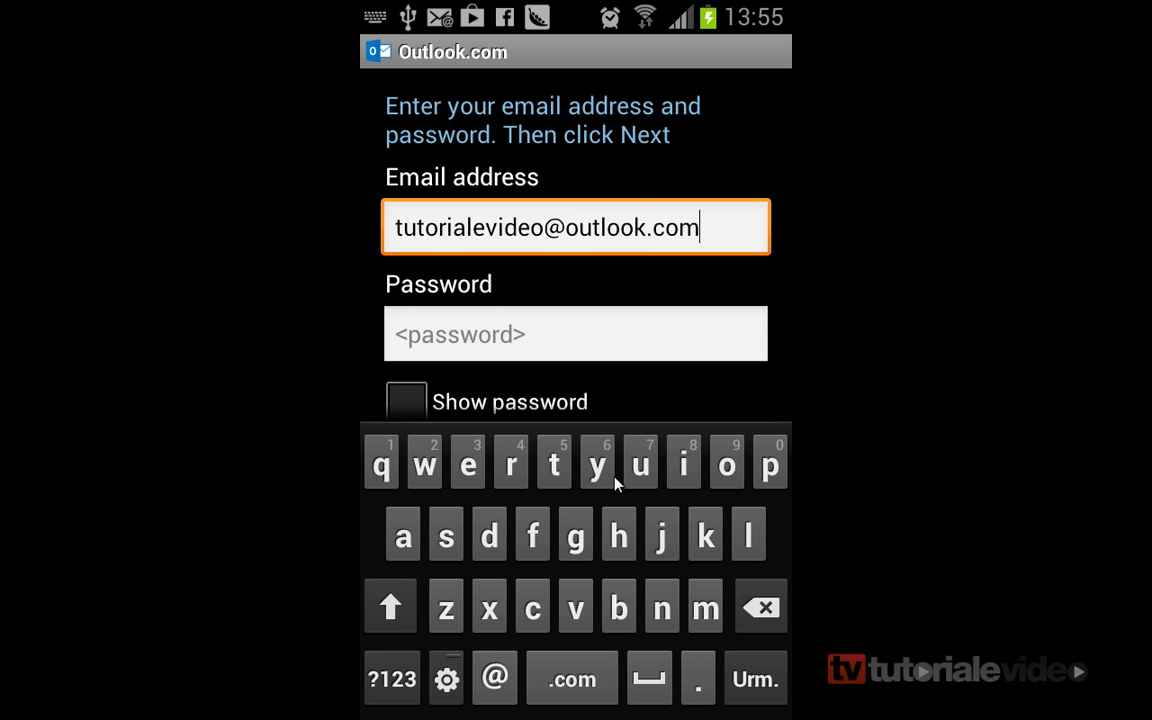
- Sign in to the Outlook.com app with the new account's e-mail address and password
key("Tab")
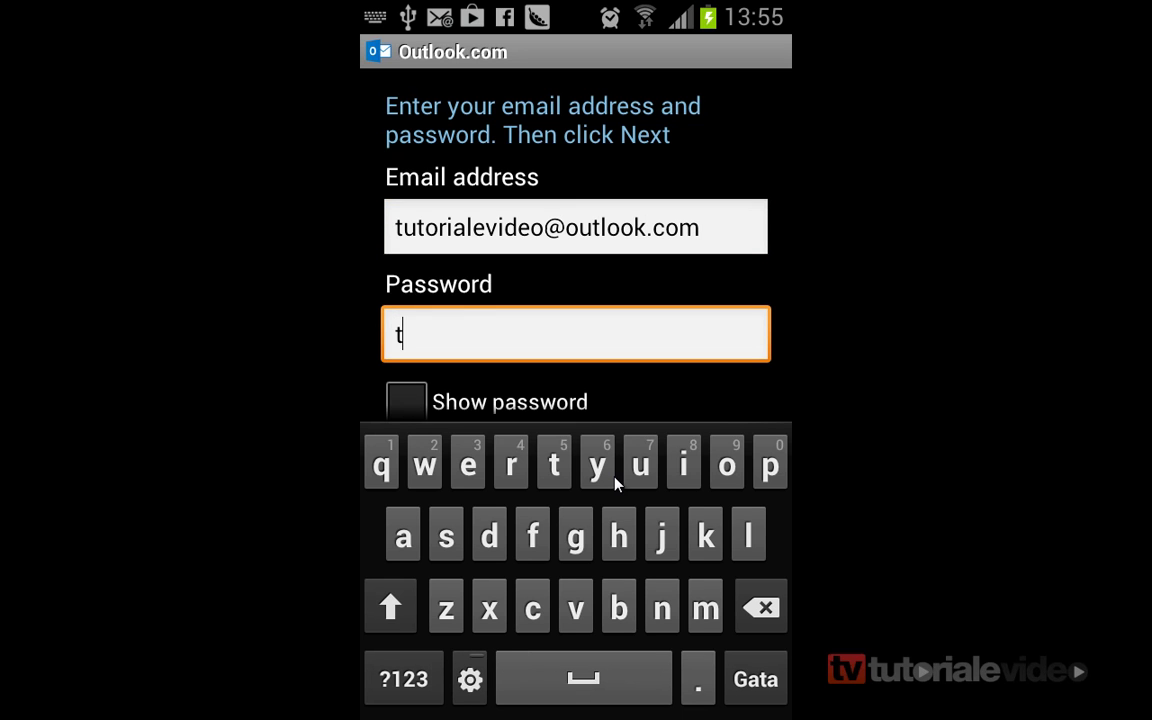
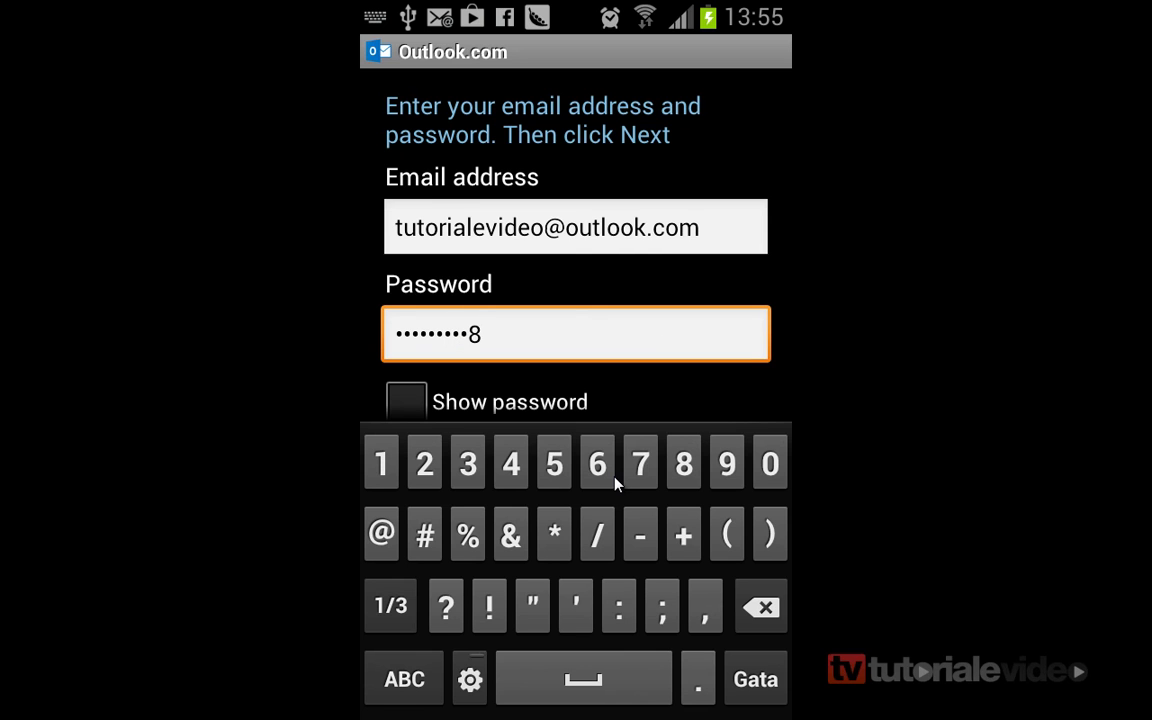
scroll(575, 250, "down", 2)
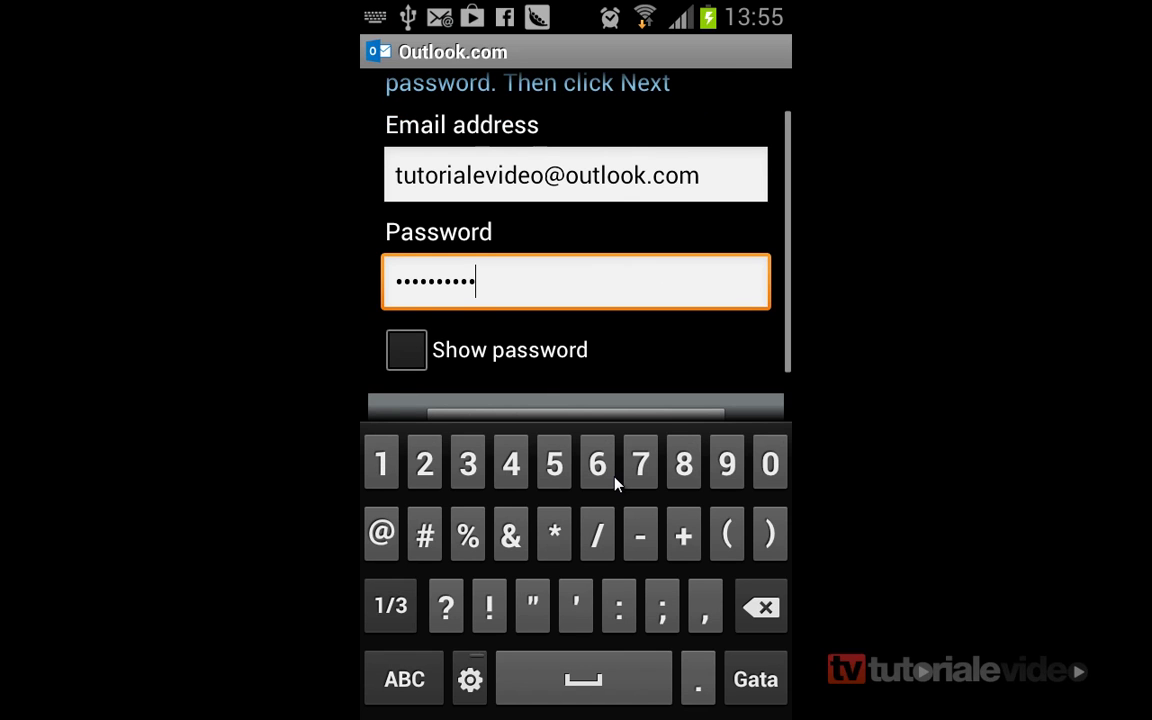
key("Return")
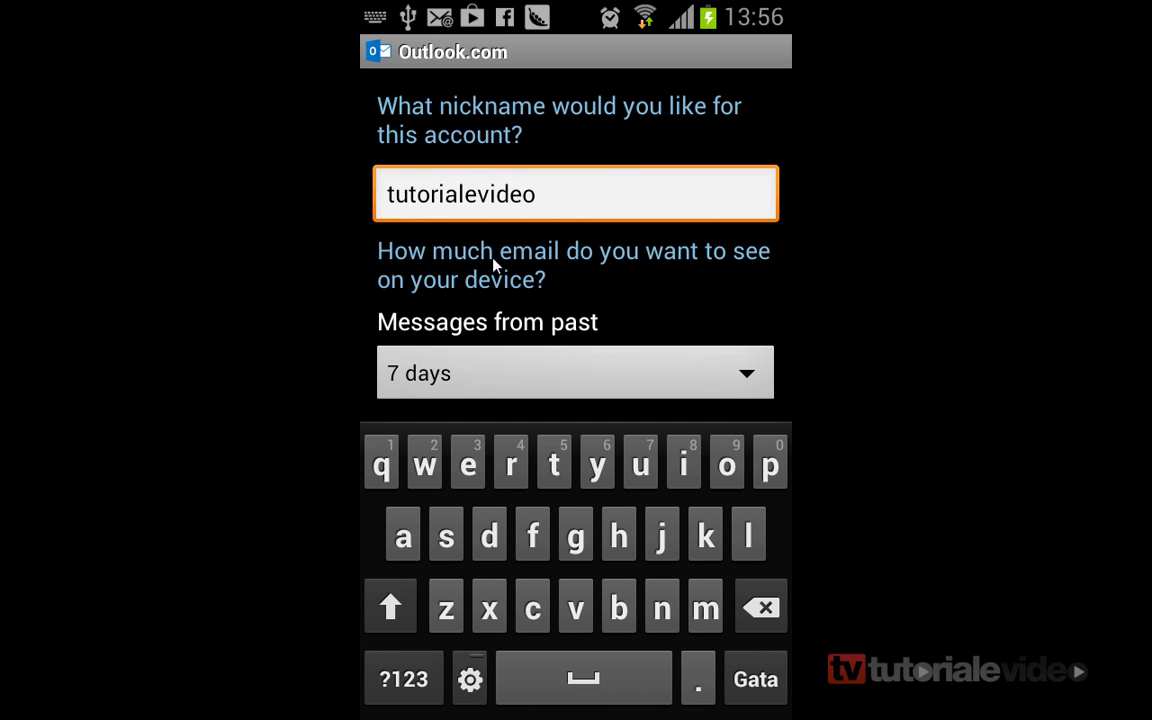
- Dismiss the keyboard to reveal the 7-day, 25 kB truncation and Push sync settings
scroll(493, 262, "down", 1)
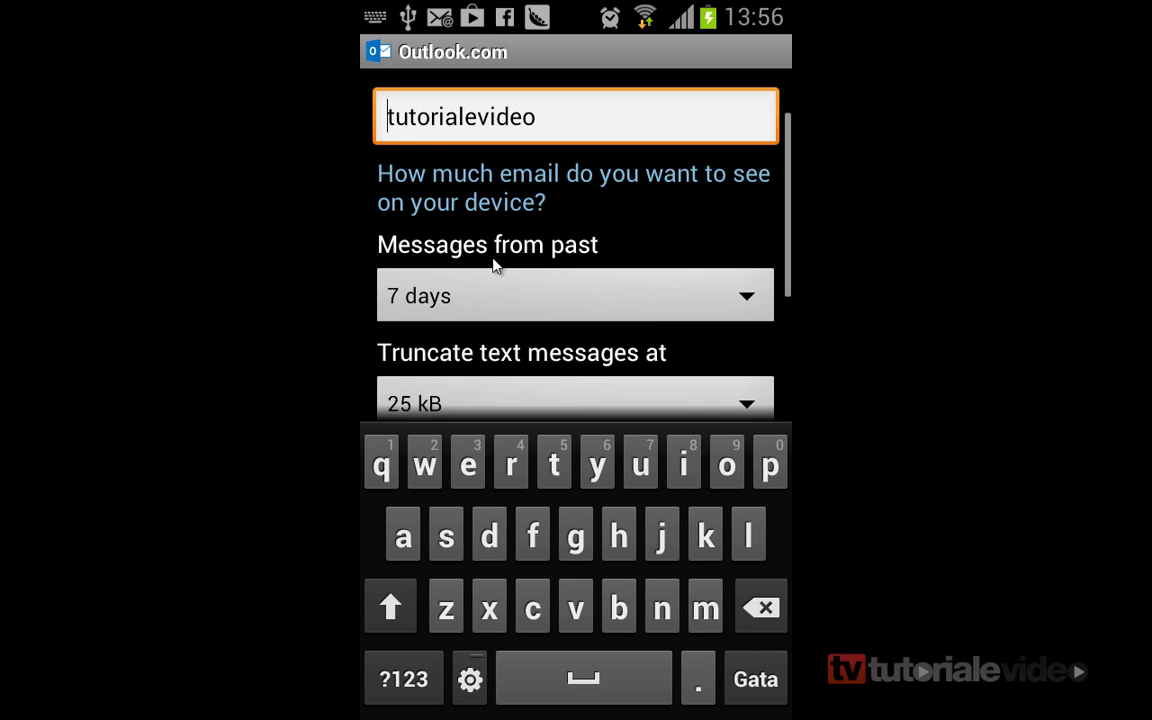
scroll(493, 262, "up", 1)
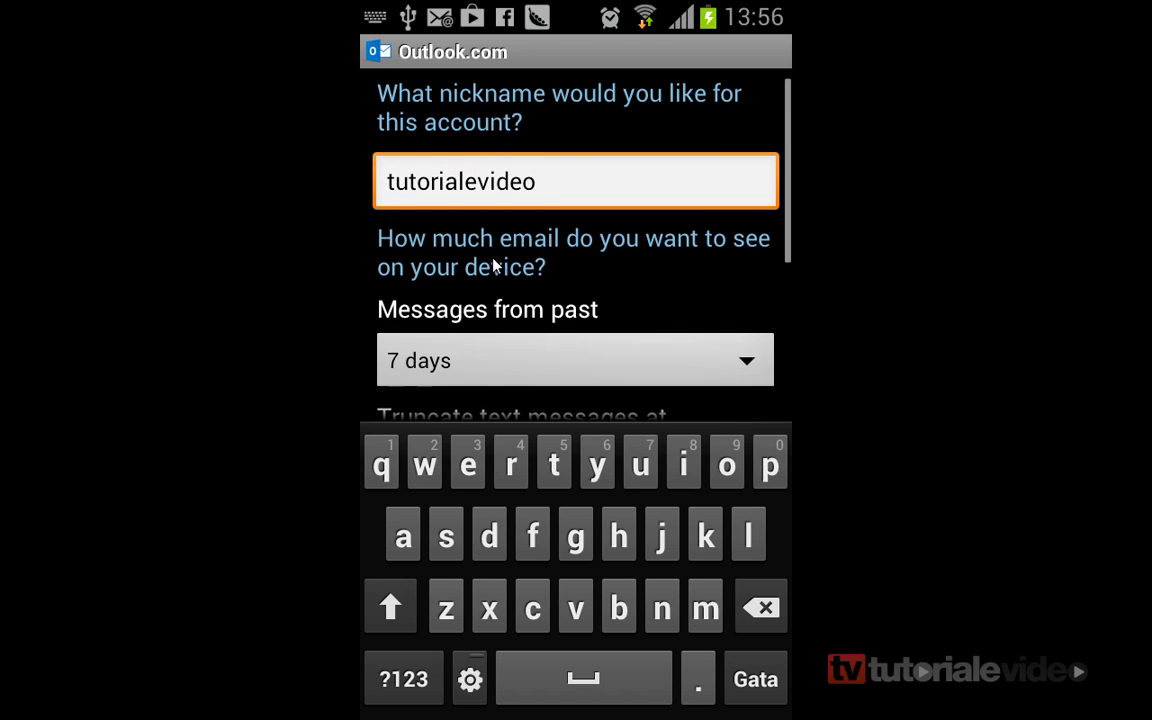
key("Escape")
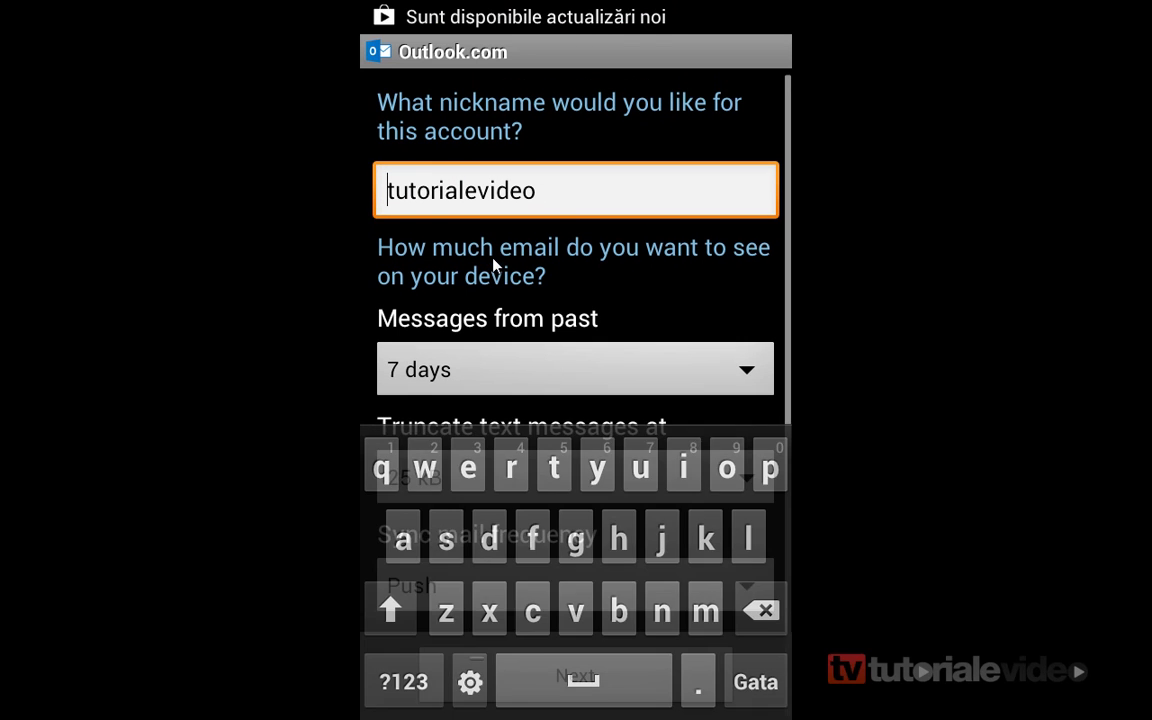